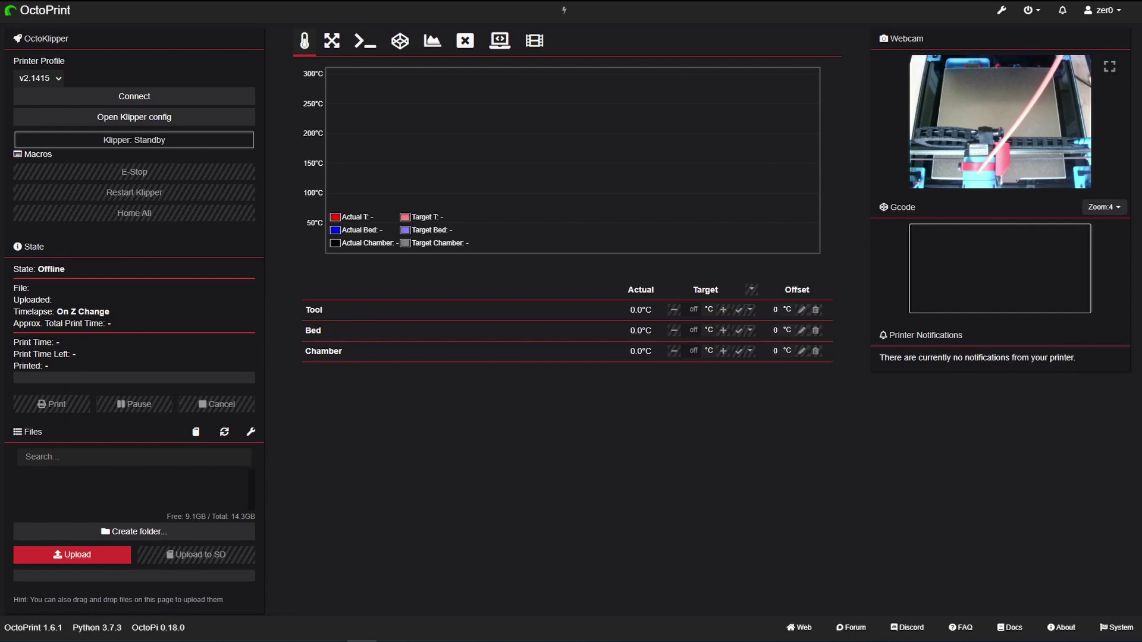
# Toggle and confirm printer PSU power, connect, and view the Klipper log reporting lost MCU communication.
pyautogui.click(565, 14)
pyautogui.click(565, 16)
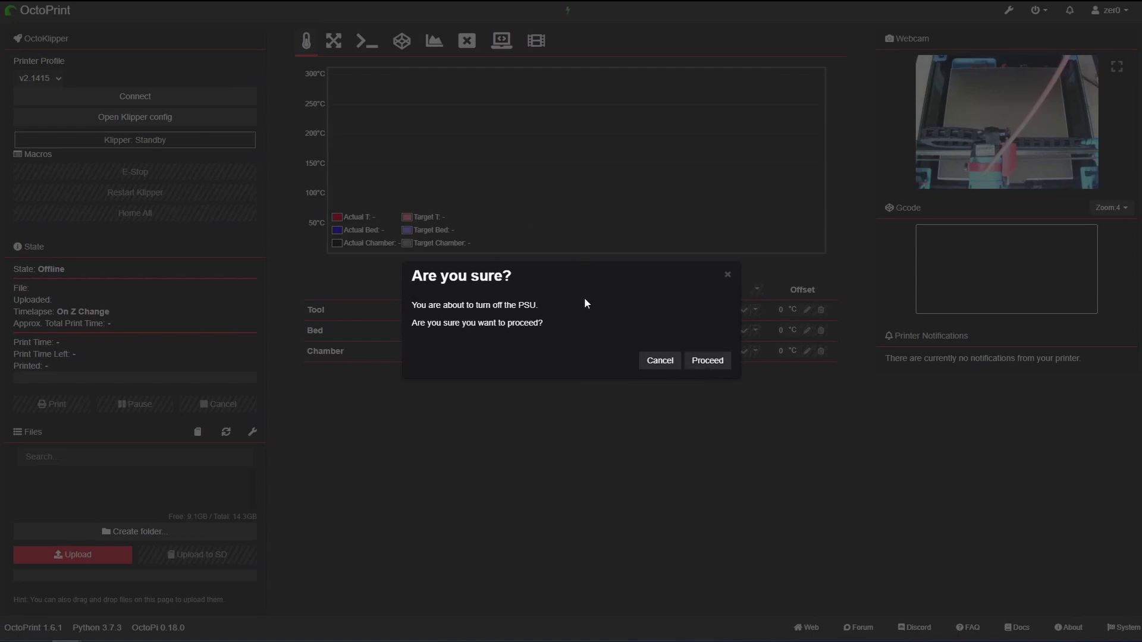
pyautogui.click(702, 364)
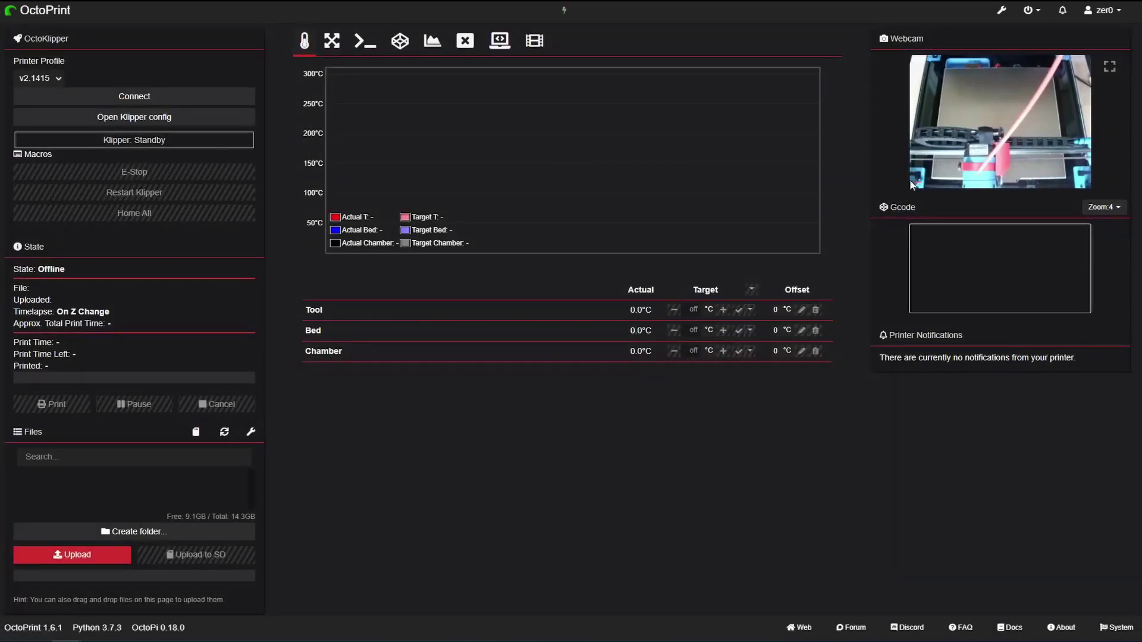
pyautogui.click(162, 102)
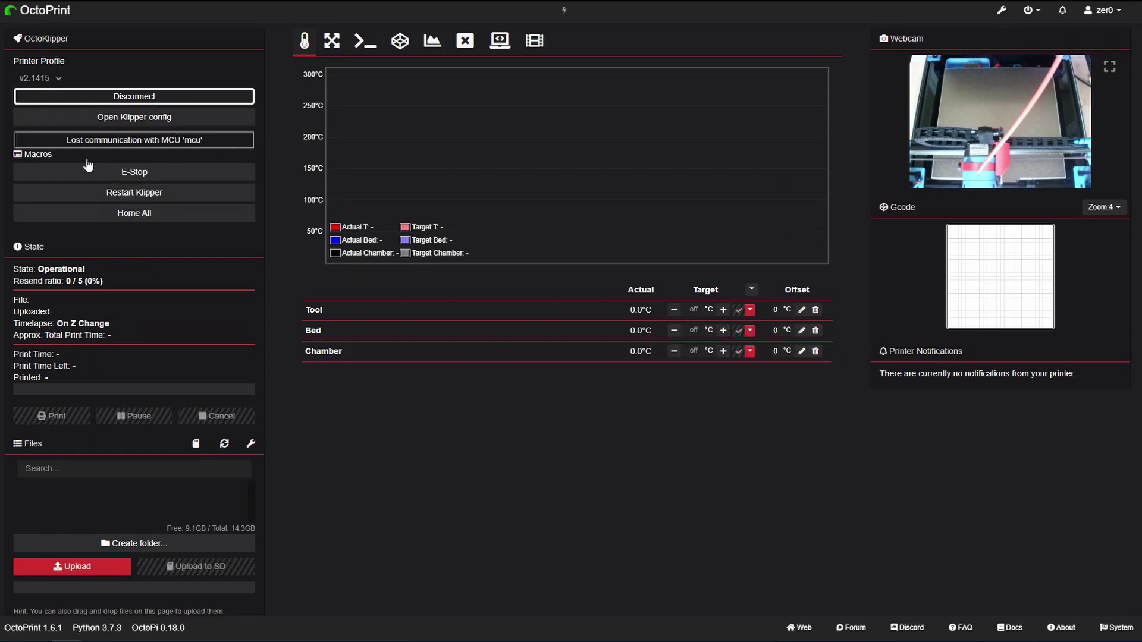
pyautogui.click(101, 147)
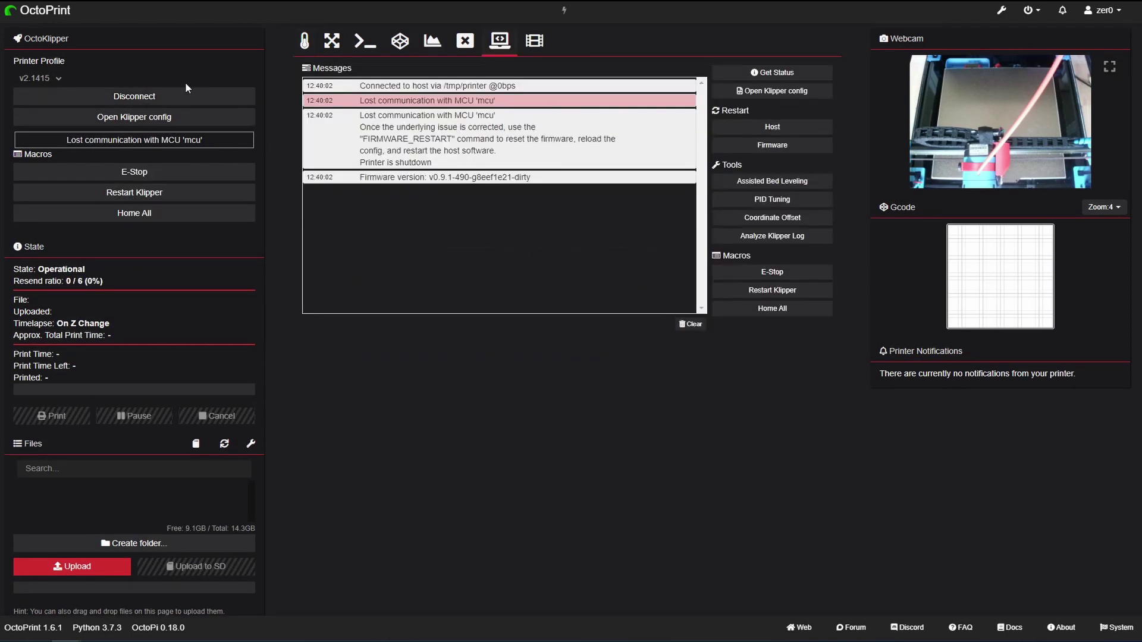
# From the Temperature tab, reconnect the printer, restart Klipper to Ready, and home all axes.
pyautogui.click(305, 41)
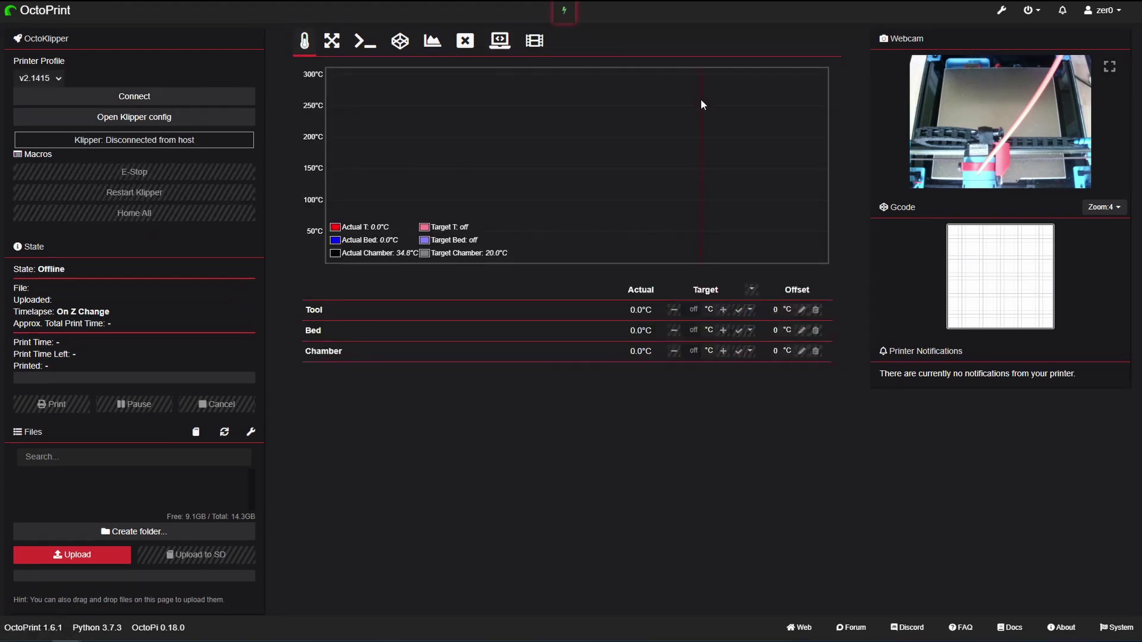
pyautogui.click(145, 97)
pyautogui.click(174, 193)
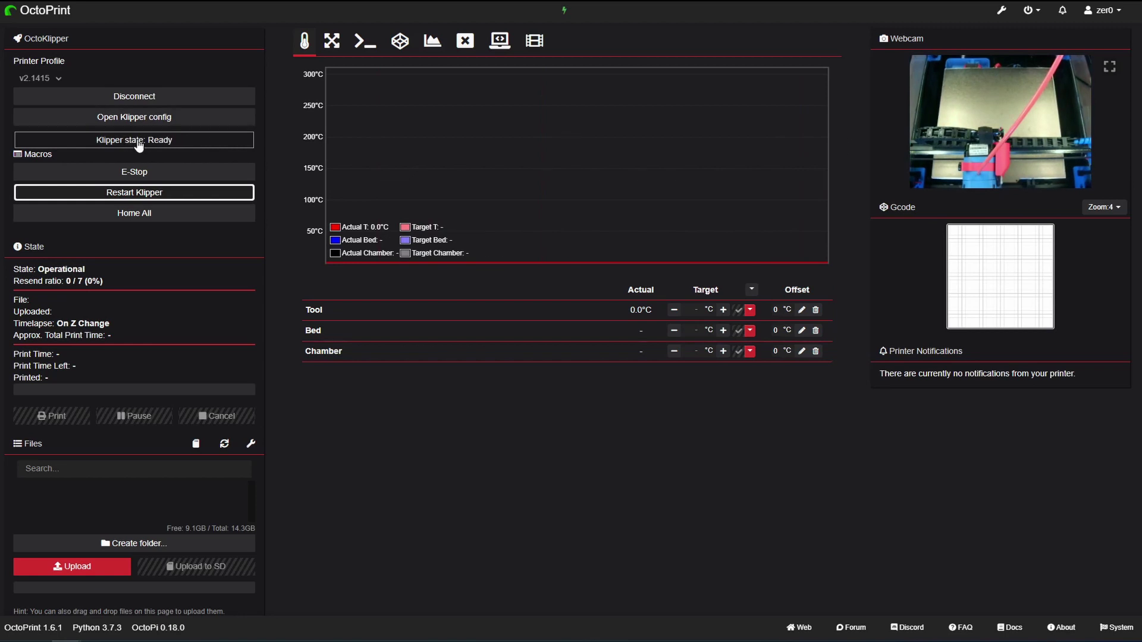
pyautogui.click(152, 217)
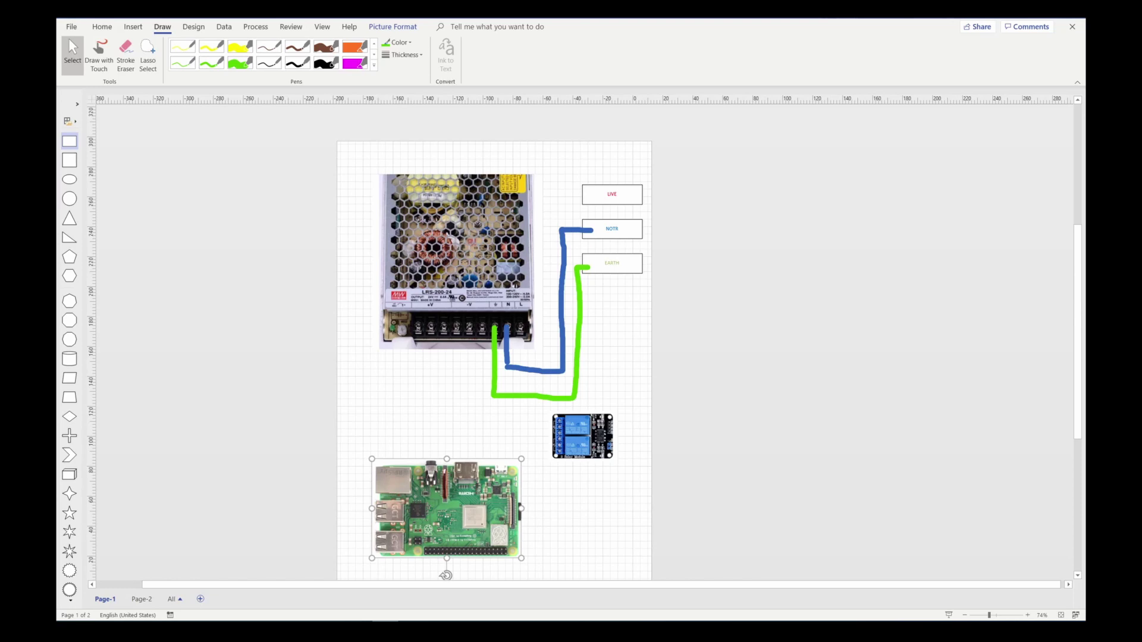
# Pick the thin red pen from the Draw tab's Pens gallery for the live wire.
pyautogui.scroll(-1, 602, 255)
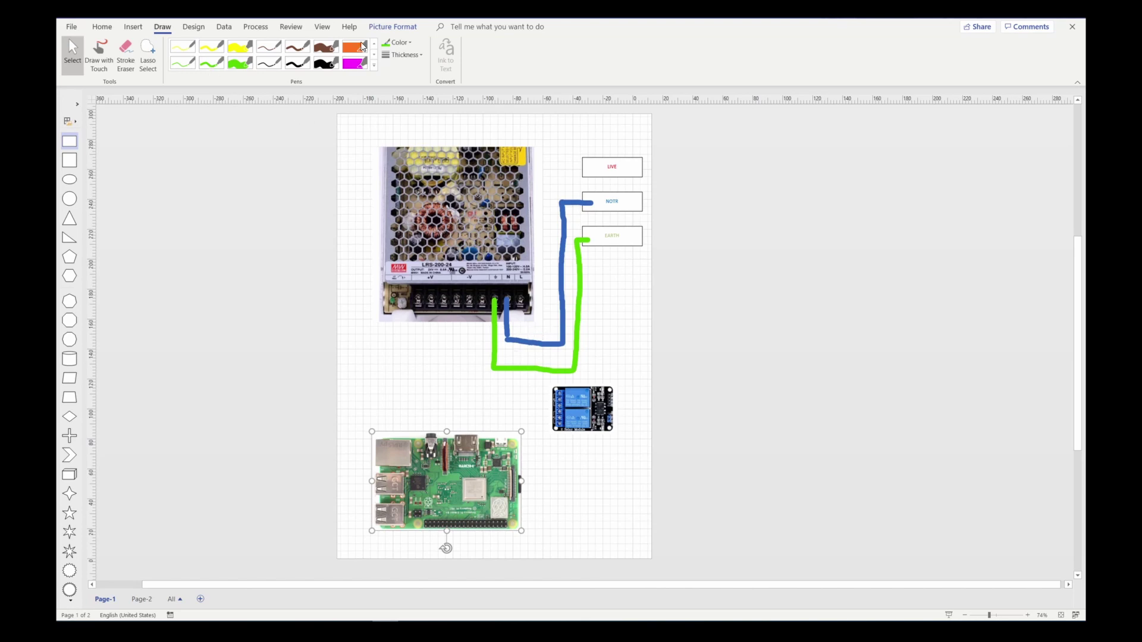
pyautogui.scroll(-3, 369, 47)
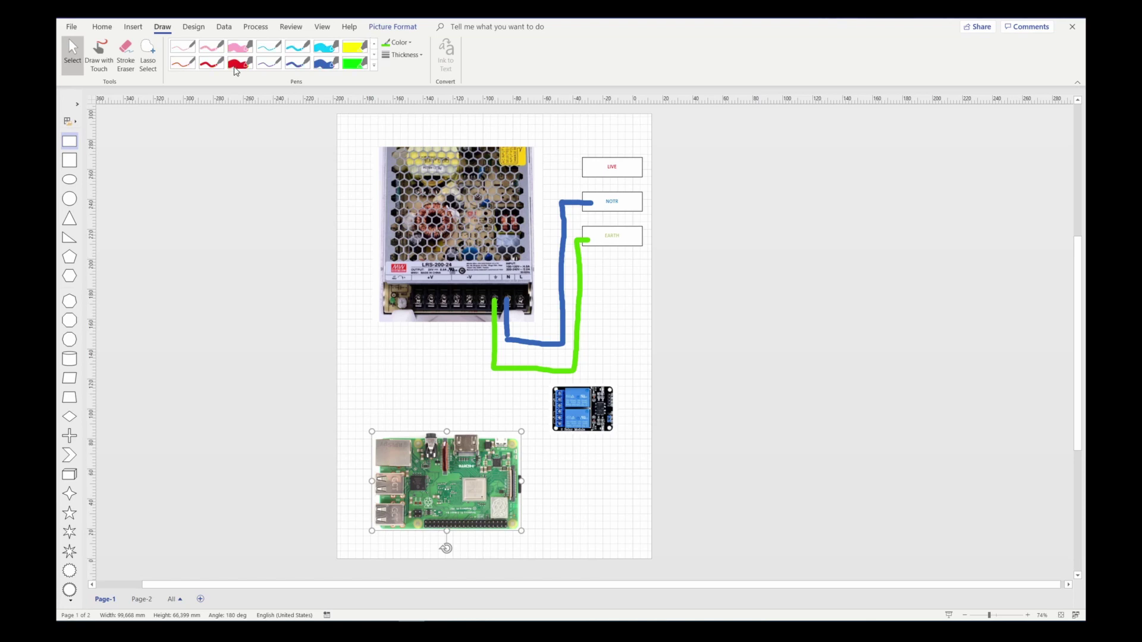
pyautogui.click(212, 64)
# Draw a red wire from the LIVE box down onto the relay terminal.
pyautogui.moveTo(587, 170)
pyautogui.mouseDown()
pyautogui.moveTo(553, 171)
pyautogui.moveTo(558, 404)
pyautogui.mouseUp()
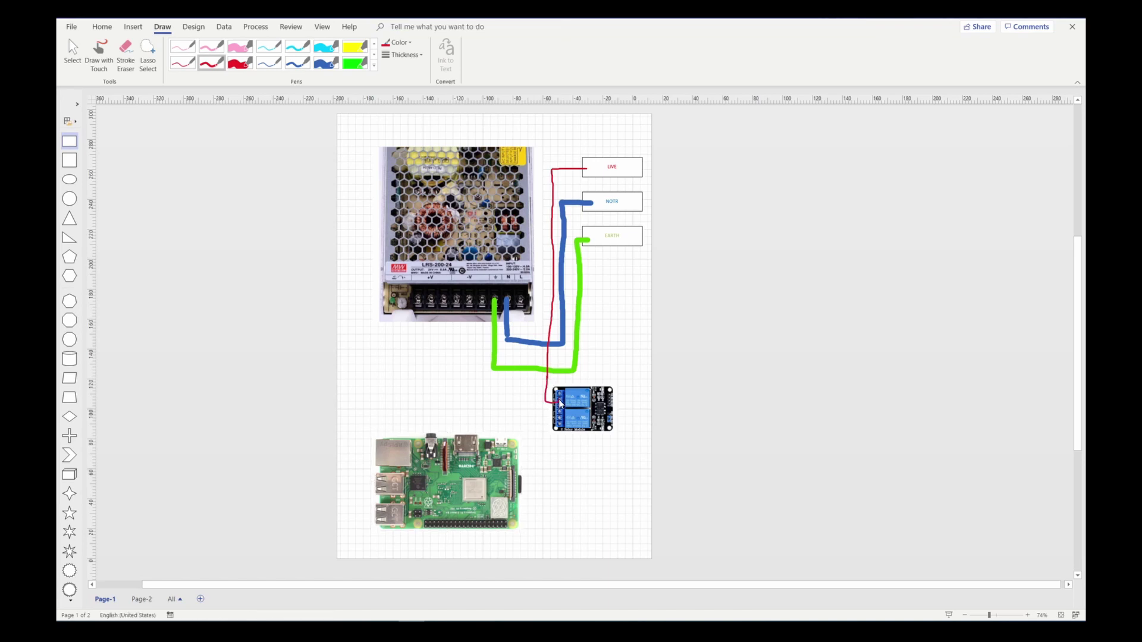
pyautogui.scroll(-1, 647, 461)
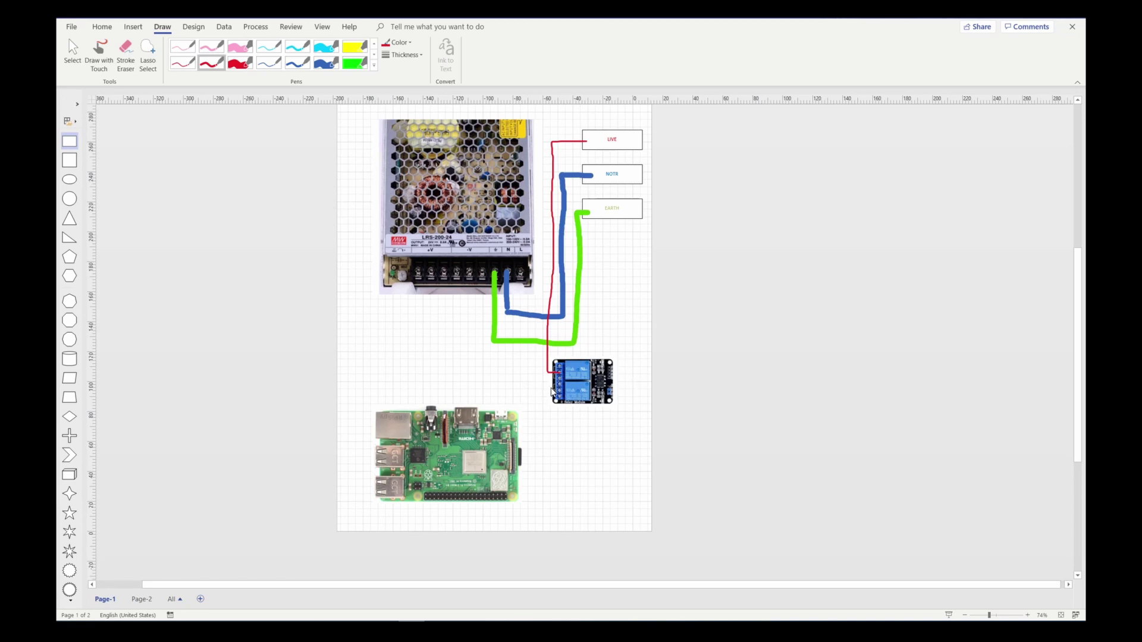
pyautogui.keyDown('ctrl'); pyautogui.scroll(5, 548, 397); pyautogui.keyUp('ctrl')
pyautogui.keyDown('ctrl'); pyautogui.scroll(3, 591, 389); pyautogui.keyUp('ctrl')
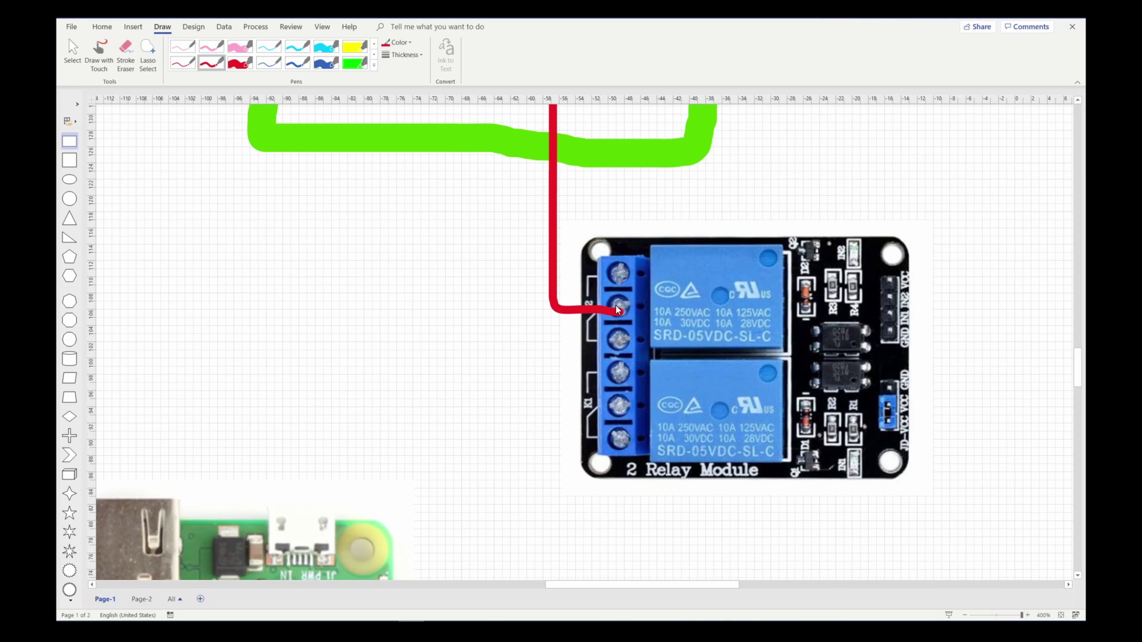
pyautogui.moveTo(618, 309); pyautogui.dragTo(623, 306)
# Draw a red wire from the relay up to the power supply's L terminal.
pyautogui.keyDown('ctrl'); pyautogui.scroll(-4, 597, 360); pyautogui.keyUp('ctrl')
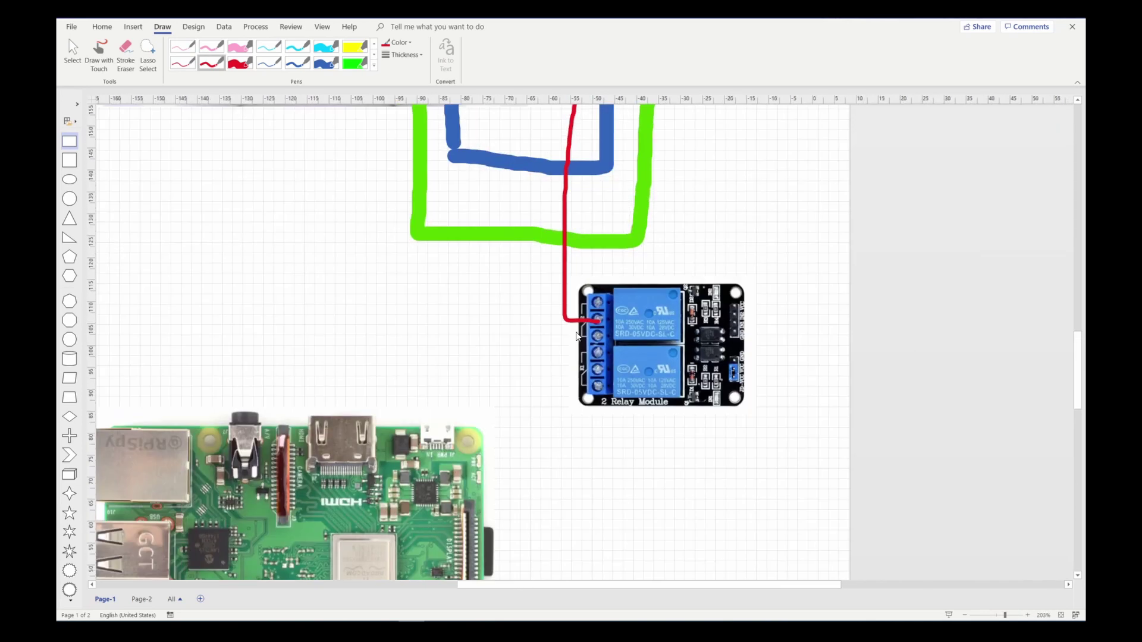
pyautogui.keyDown('ctrl'); pyautogui.scroll(-1, 576, 336); pyautogui.keyUp('ctrl')
pyautogui.scroll(3, 538, 345)
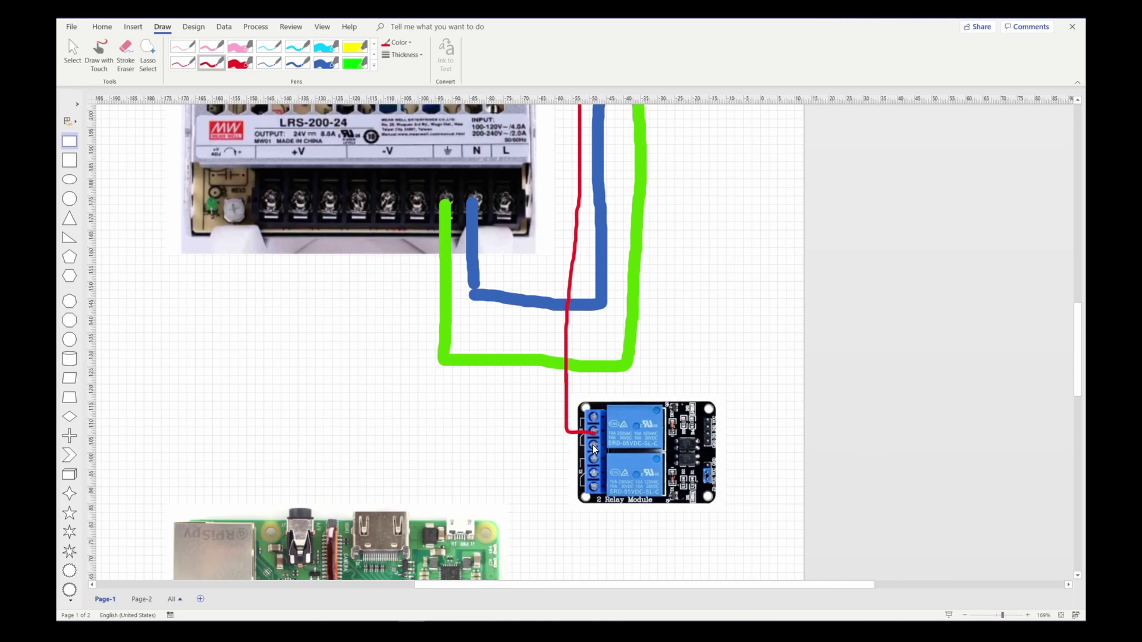
pyautogui.moveTo(594, 445)
pyautogui.mouseDown()
pyautogui.moveTo(519, 446)
pyautogui.moveTo(507, 205)
pyautogui.mouseUp()
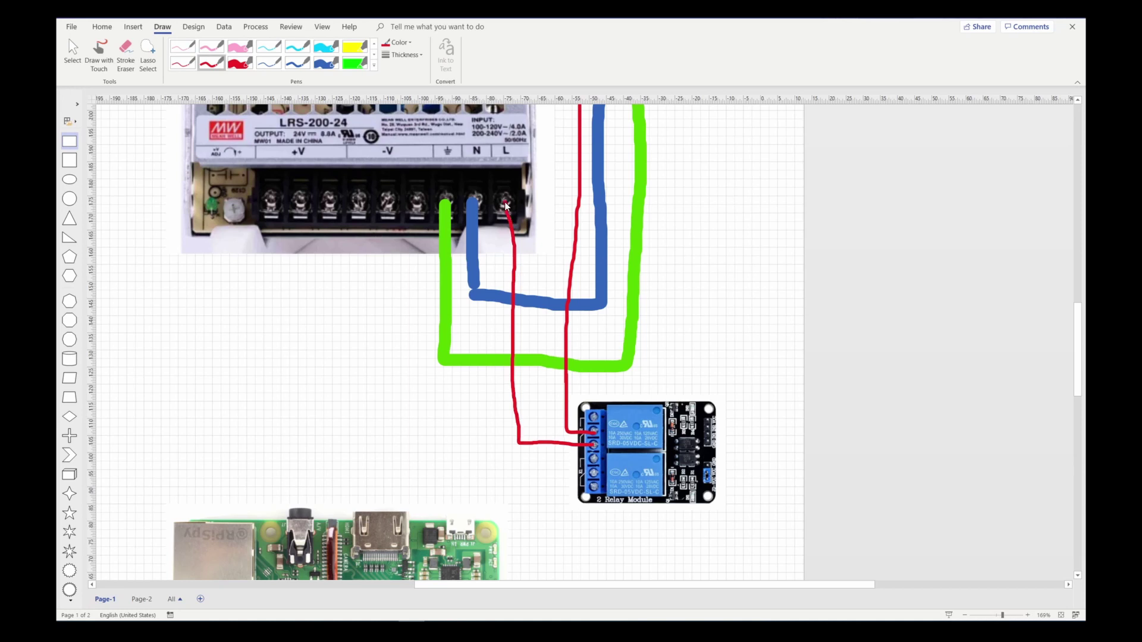
pyautogui.keyDown('ctrl'); pyautogui.scroll(-5, 681, 301); pyautogui.keyUp('ctrl')
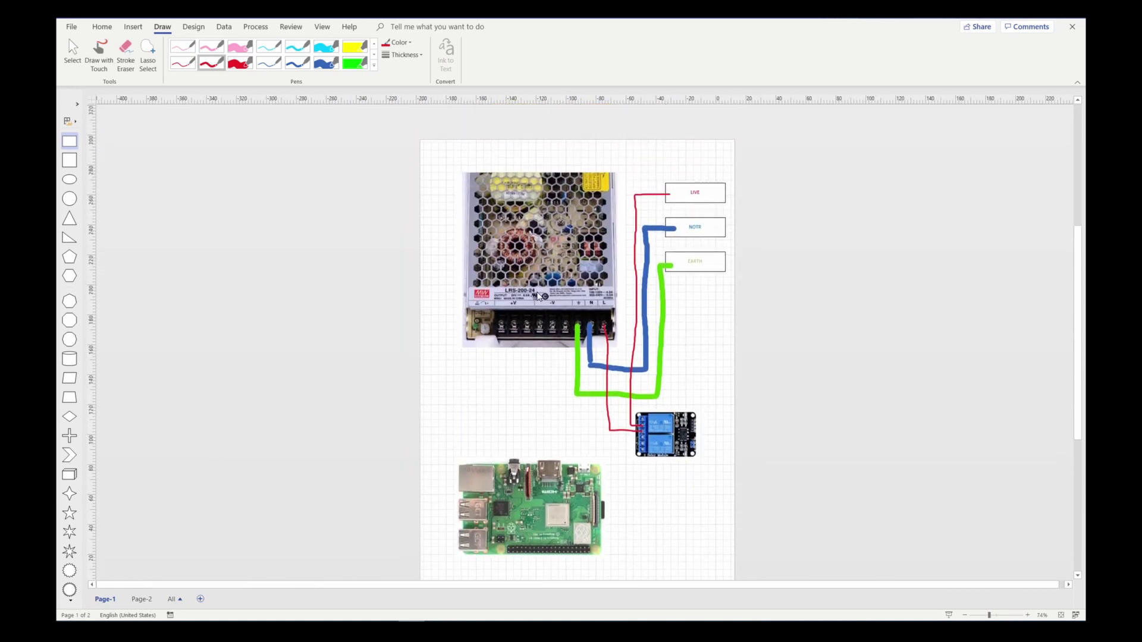
# Draw a thin red wire from the relay's control pins down to the Raspberry Pi GPIO header.
pyautogui.scroll(-2, 690, 416)
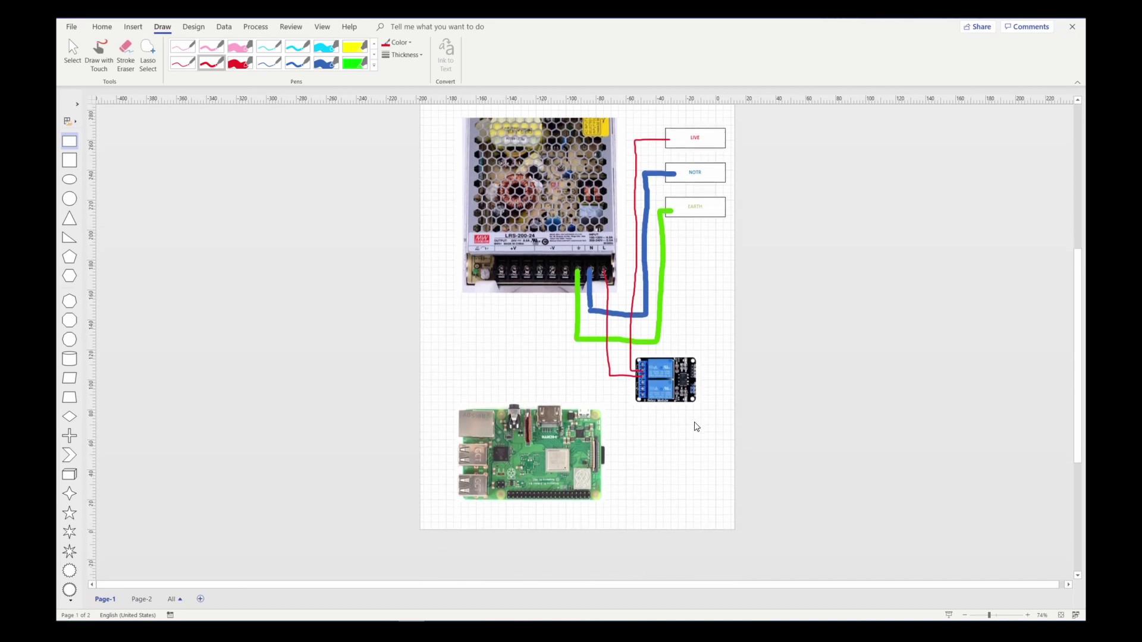
pyautogui.keyDown('ctrl'); pyautogui.scroll(2, 715, 424); pyautogui.keyUp('ctrl')
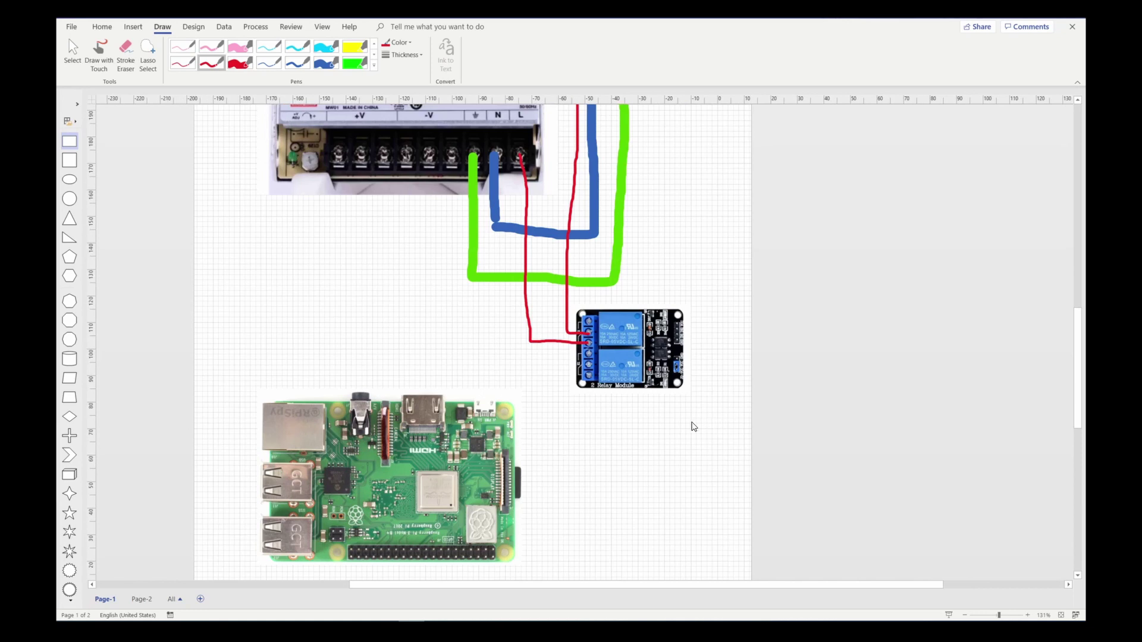
pyautogui.keyDown('ctrl'); pyautogui.scroll(2, 693, 426); pyautogui.keyUp('ctrl')
pyautogui.keyDown('ctrl'); pyautogui.scroll(1, 674, 317); pyautogui.keyUp('ctrl')
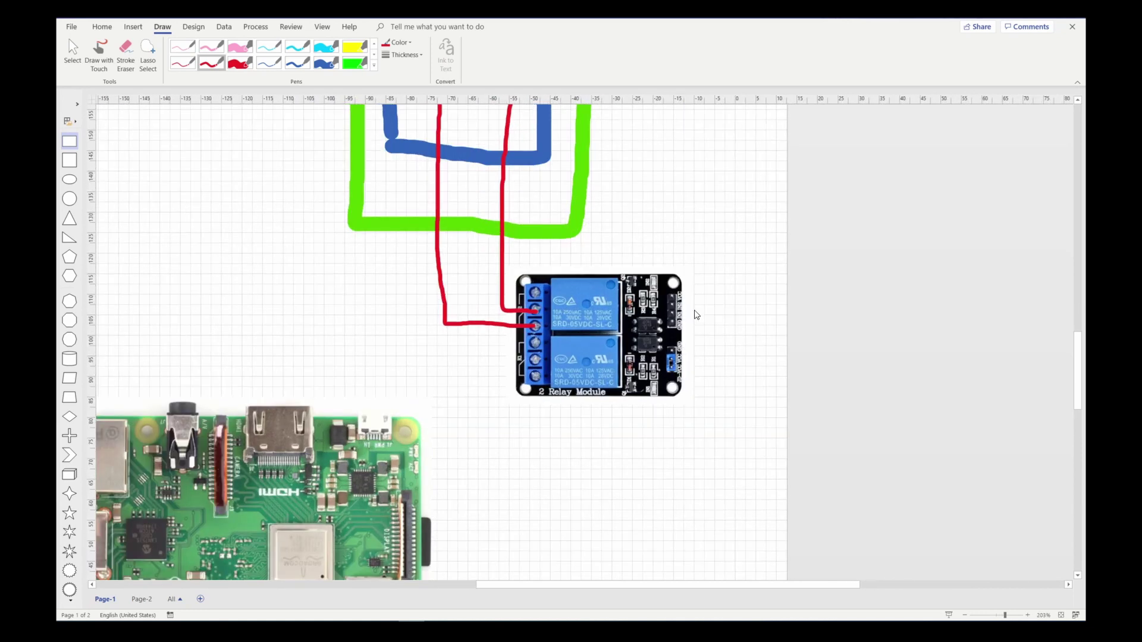
pyautogui.keyDown('ctrl'); pyautogui.scroll(2, 672, 250); pyautogui.keyUp('ctrl')
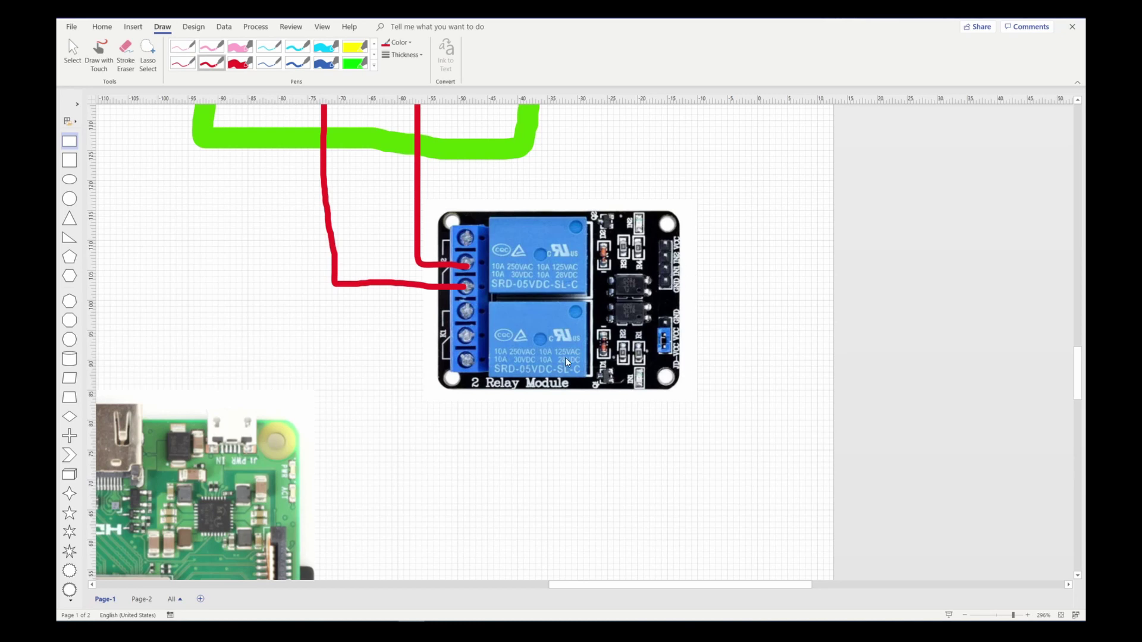
pyautogui.scroll(-3, 565, 365)
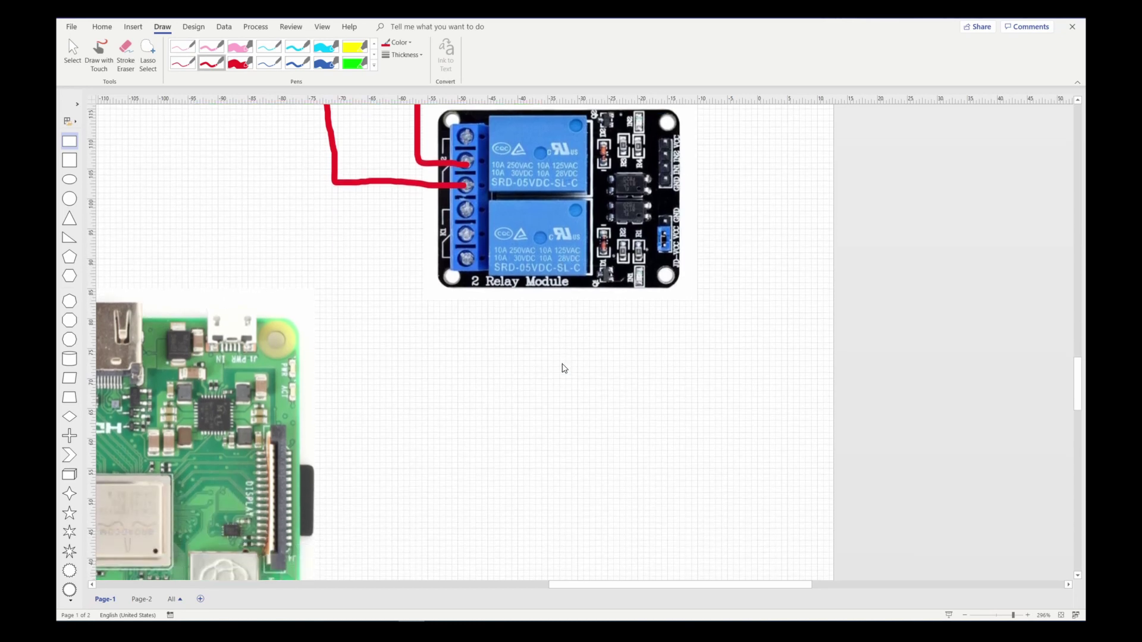
pyautogui.keyDown('ctrl'); pyautogui.scroll(-3, 472, 365); pyautogui.keyUp('ctrl')
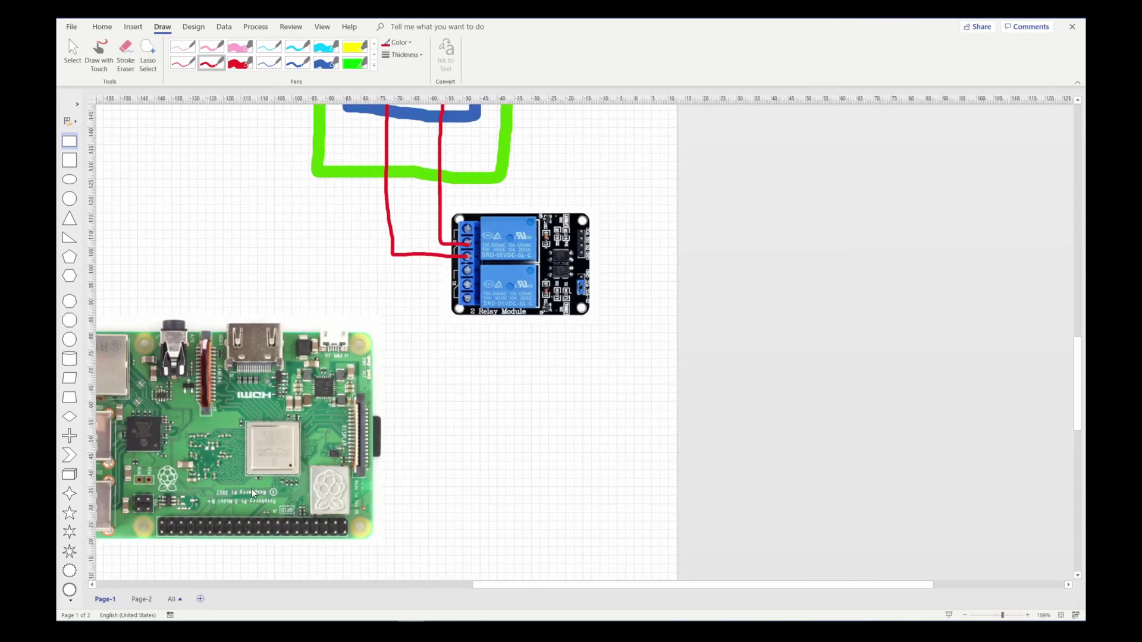
pyautogui.keyDown('ctrl'); pyautogui.scroll(3, 589, 246); pyautogui.keyUp('ctrl')
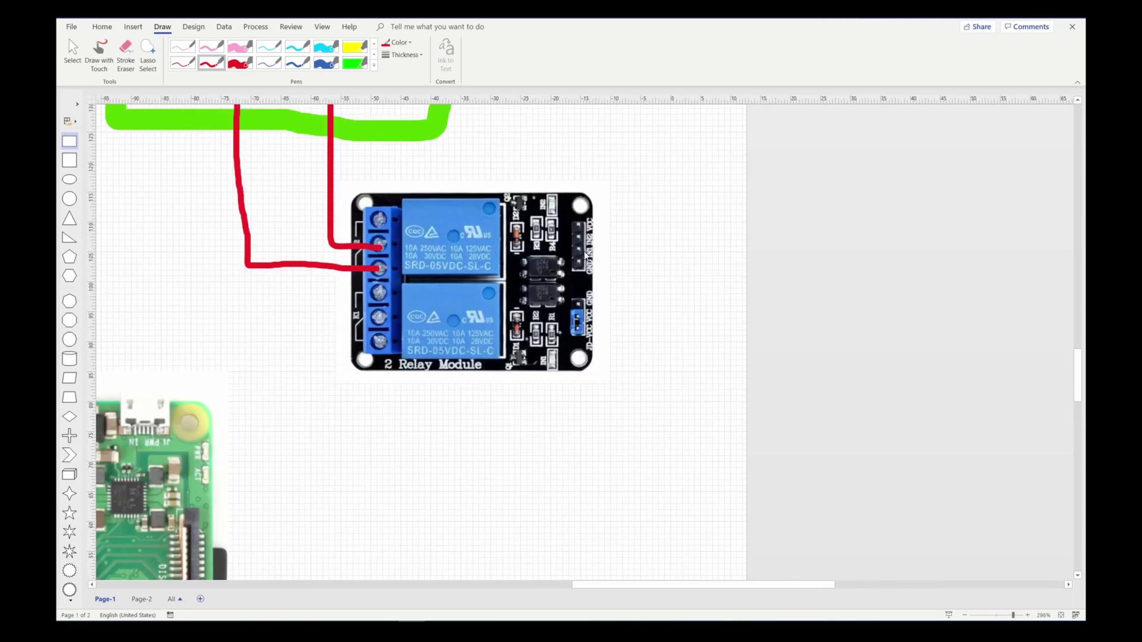
pyautogui.keyDown('ctrl'); pyautogui.scroll(-3, 583, 250); pyautogui.keyUp('ctrl')
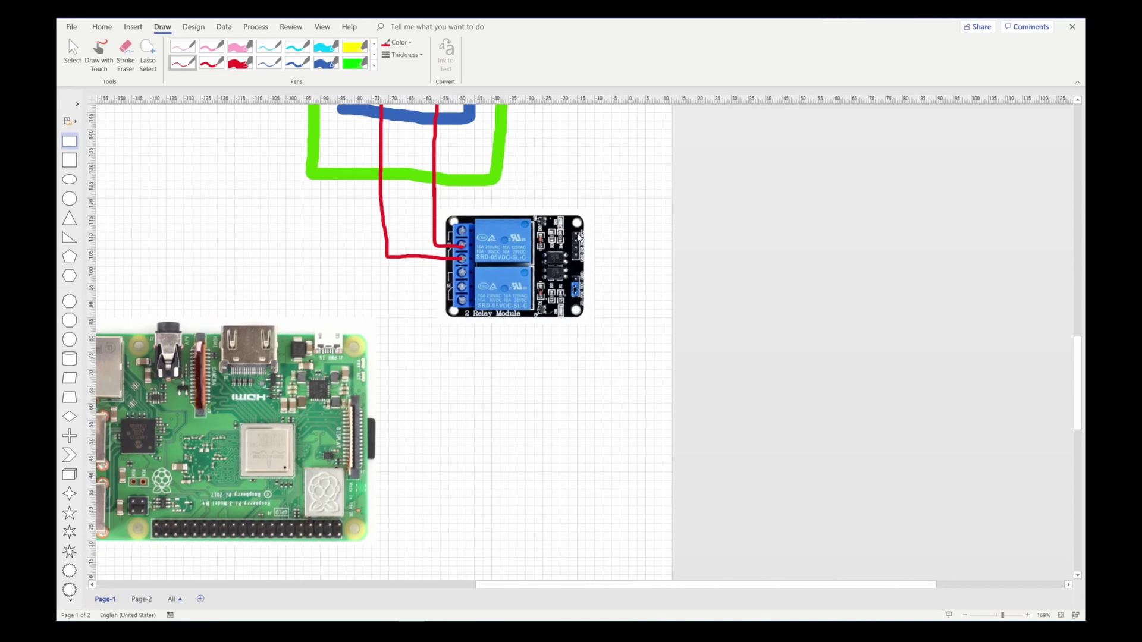
pyautogui.moveTo(581, 234)
pyautogui.mouseDown()
pyautogui.moveTo(596, 241)
pyautogui.moveTo(590, 530)
pyautogui.moveTo(540, 551)
pyautogui.moveTo(333, 554)
pyautogui.moveTo(331, 539)
pyautogui.mouseUp()
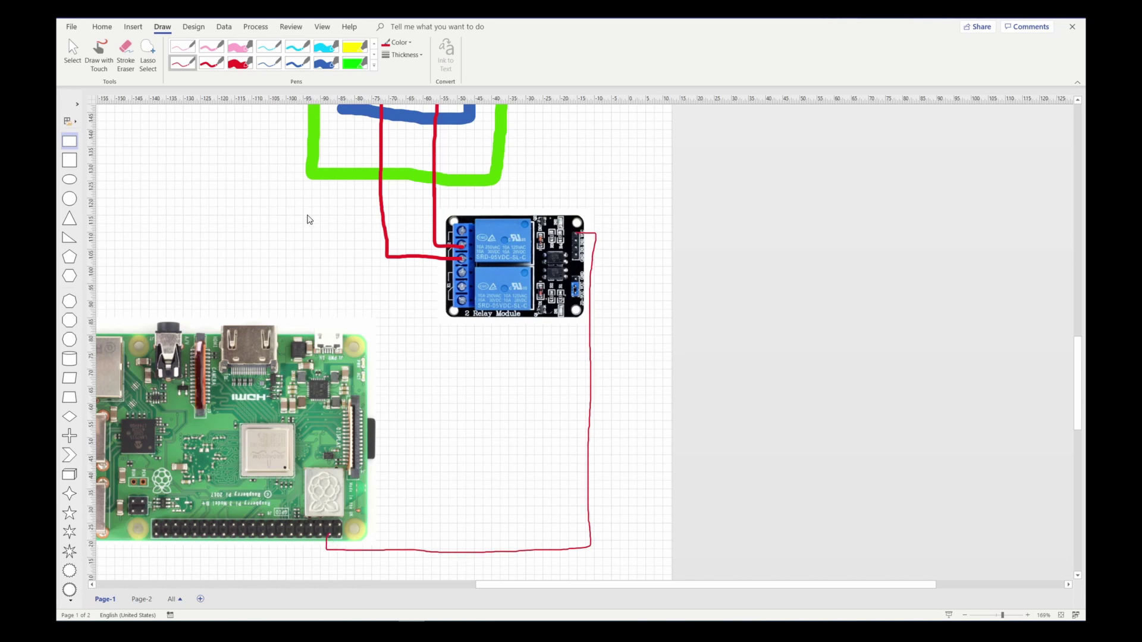
# With black ink, draw a ground wire from the Pi's GPIO header up to the relay pins.
pyautogui.click(375, 44)
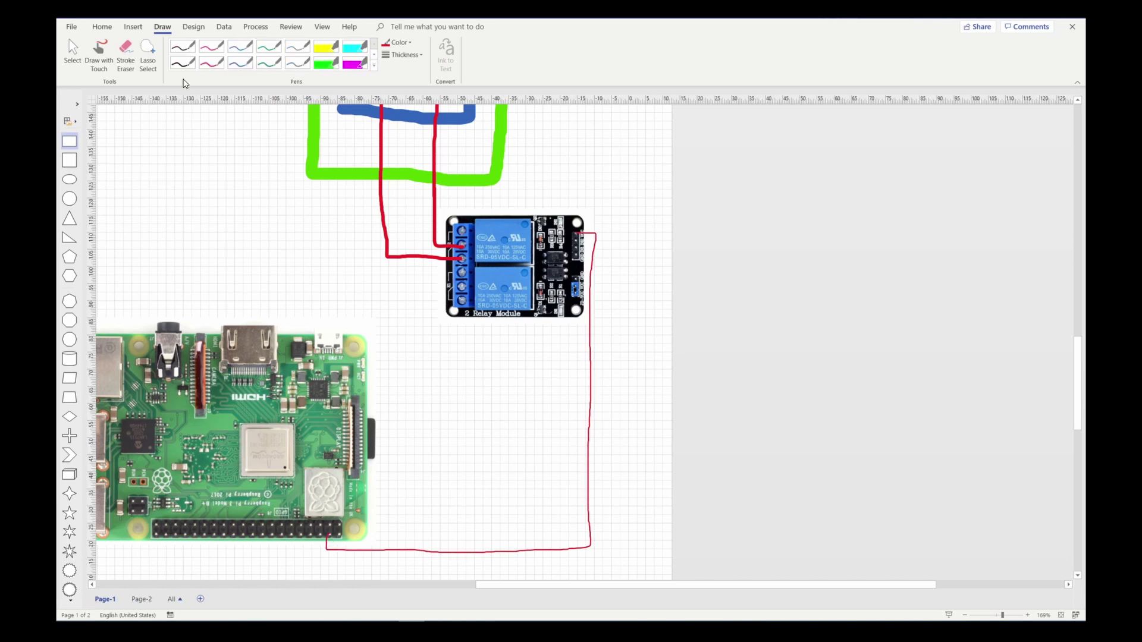
pyautogui.click(182, 62)
pyautogui.moveTo(320, 534)
pyautogui.mouseDown()
pyautogui.moveTo(322, 564)
pyautogui.moveTo(583, 565)
pyautogui.moveTo(619, 521)
pyautogui.moveTo(601, 372)
pyautogui.moveTo(603, 246)
pyautogui.moveTo(580, 258)
pyautogui.mouseUp()
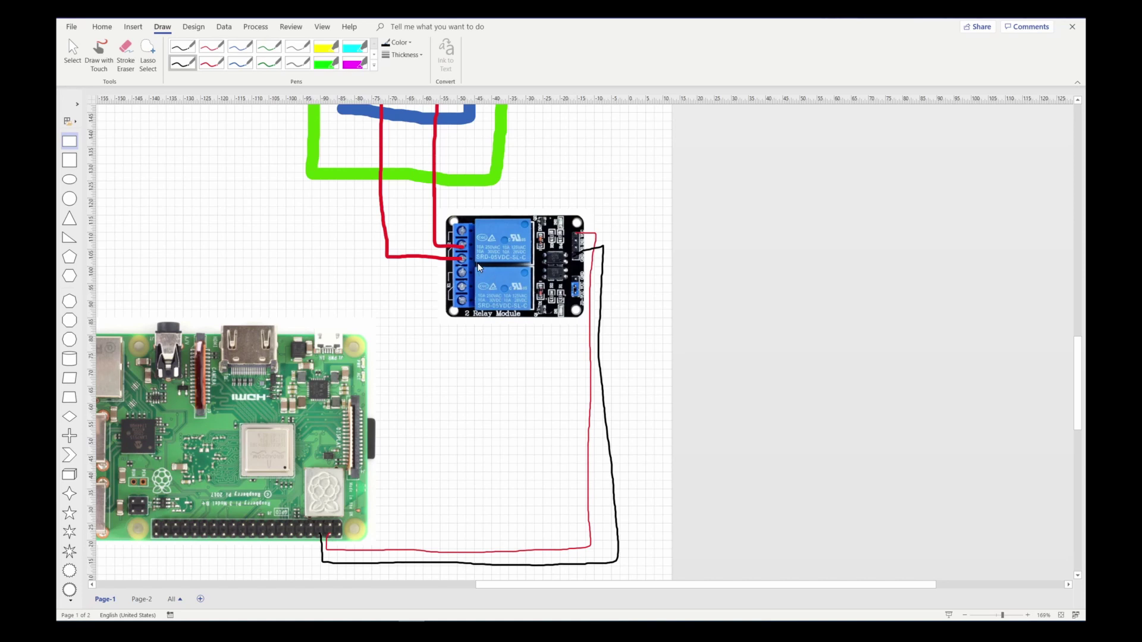
pyautogui.keyDown('ctrl'); pyautogui.scroll(3, 478, 267); pyautogui.keyUp('ctrl')
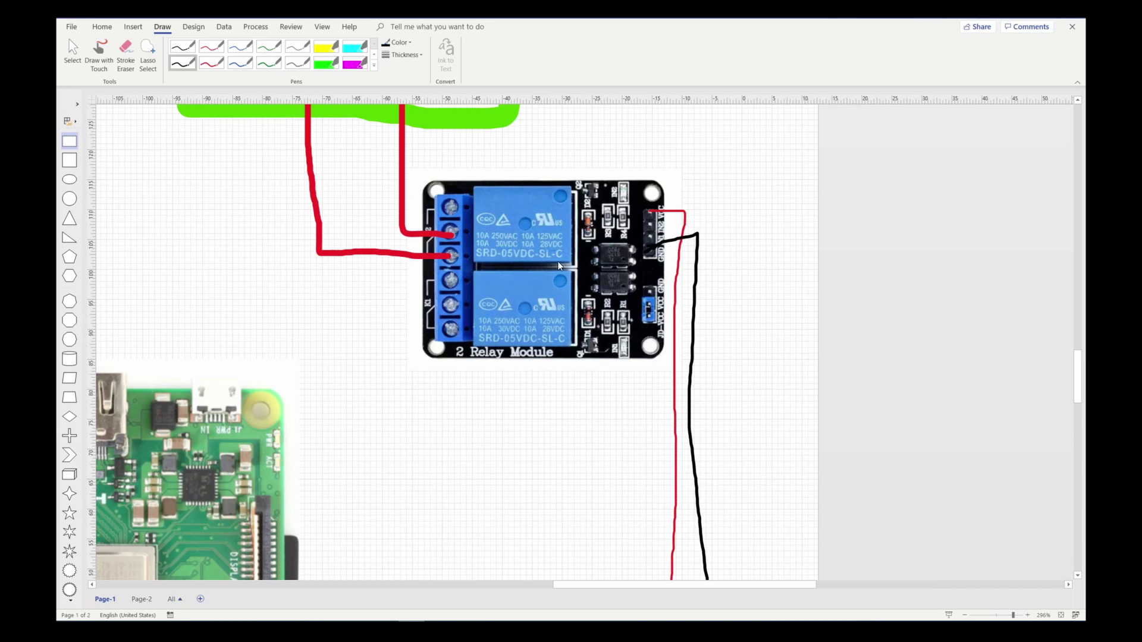
pyautogui.keyDown('ctrl'); pyautogui.scroll(2, 445, 243); pyautogui.keyUp('ctrl')
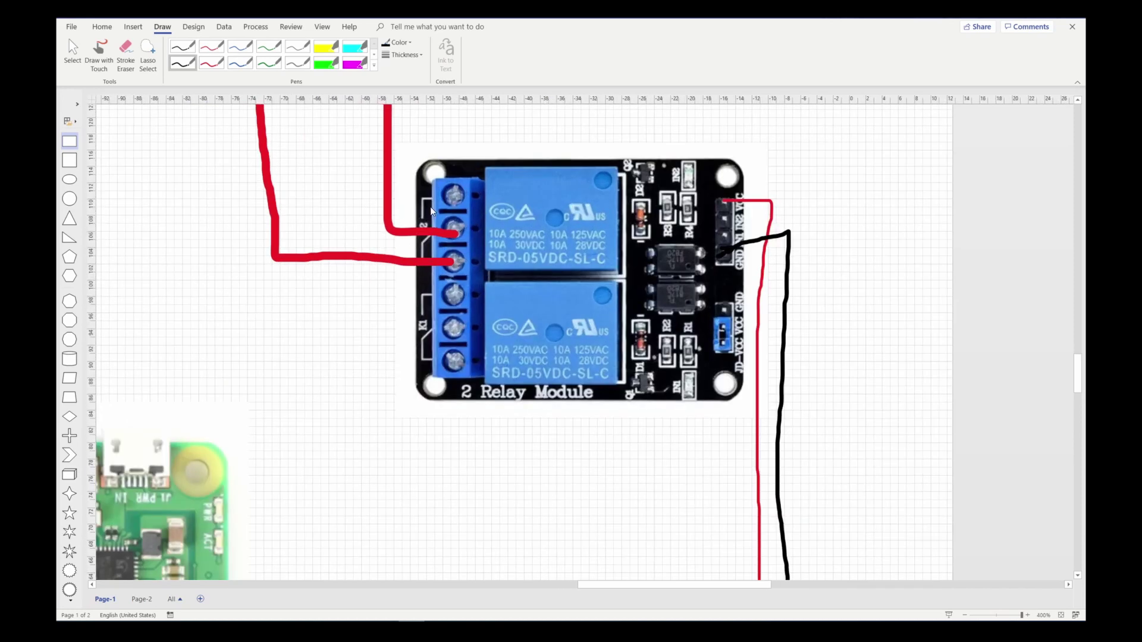
pyautogui.keyDown('ctrl'); pyautogui.scroll(-4, 417, 207); pyautogui.keyUp('ctrl')
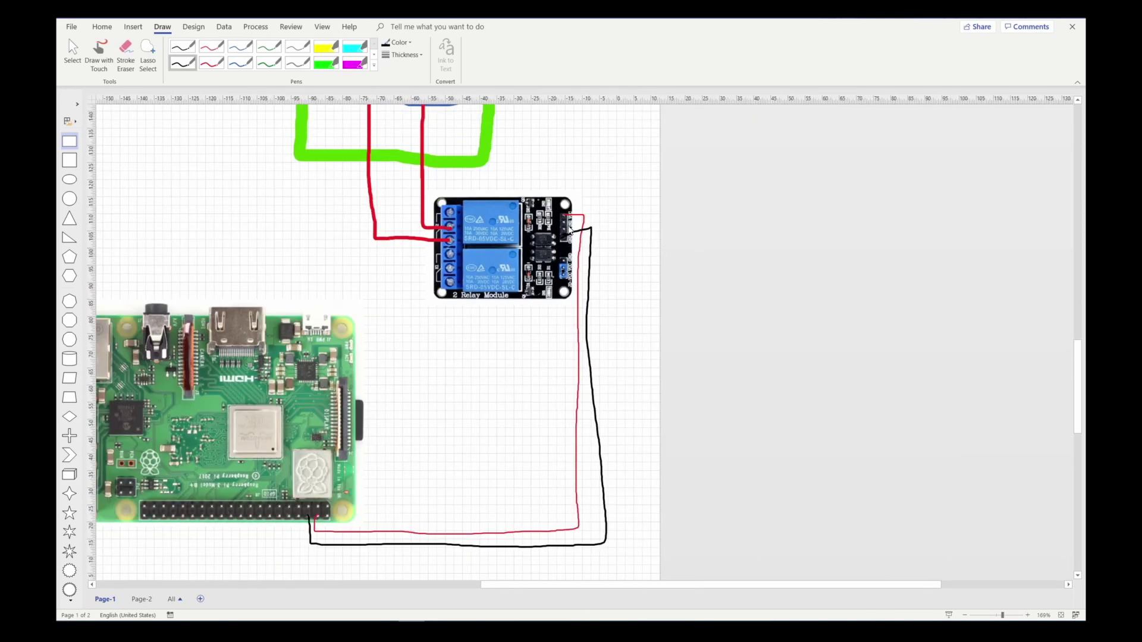
# With the blue pen, draw a wire from the Pi header around to the relay's input pins.
pyautogui.click(248, 67)
pyautogui.scroll(-1, 245, 531)
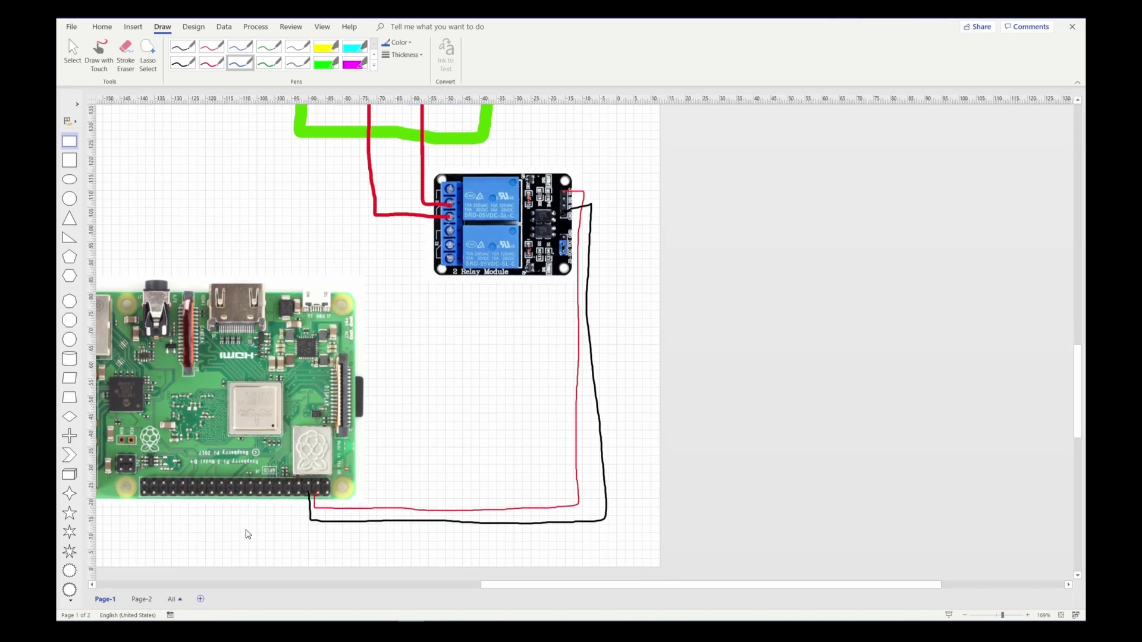
pyautogui.moveTo(261, 493)
pyautogui.mouseDown()
pyautogui.moveTo(265, 529)
pyautogui.moveTo(288, 542)
pyautogui.moveTo(581, 543)
pyautogui.moveTo(621, 489)
pyautogui.moveTo(618, 394)
pyautogui.moveTo(606, 191)
pyautogui.moveTo(569, 193)
pyautogui.mouseUp()
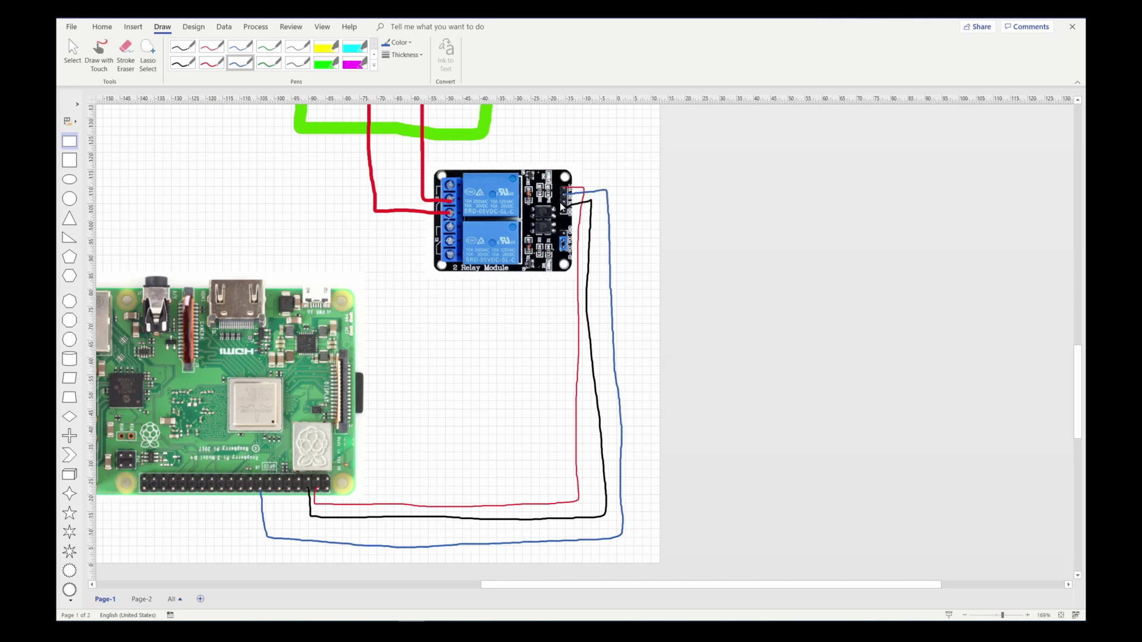
# Zoom out to review the completed wiring diagram page.
pyautogui.keyDown('ctrl'); pyautogui.scroll(-3, 553, 288); pyautogui.keyUp('ctrl')
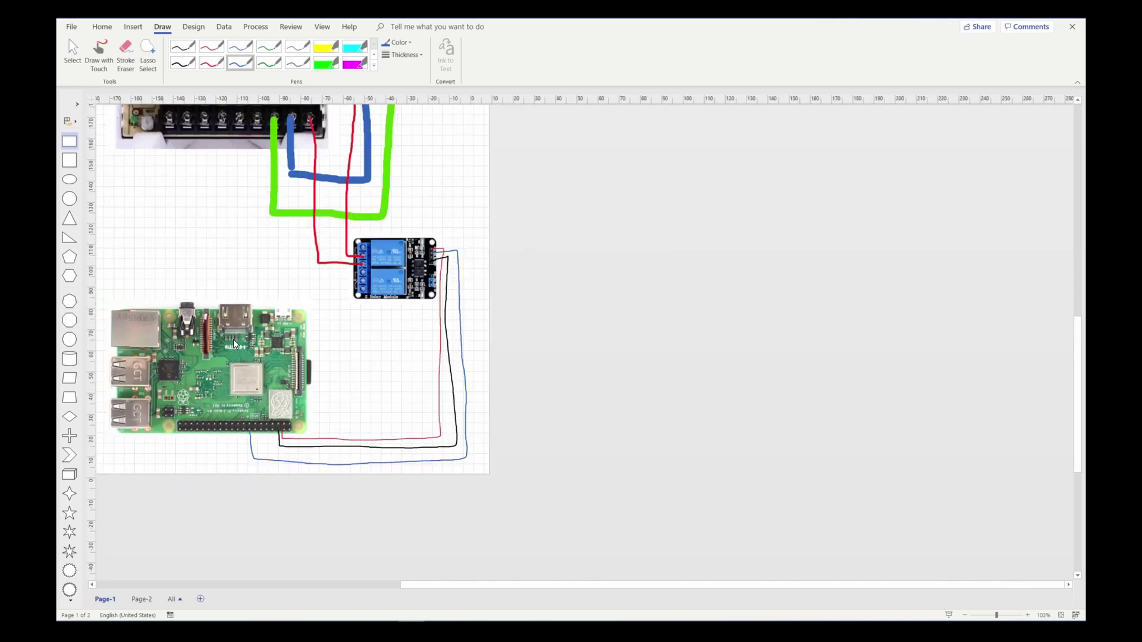
pyautogui.moveTo(426, 590); pyautogui.dragTo(365, 584)
pyautogui.keyDown('ctrl'); pyautogui.scroll(-3, 277, 395); pyautogui.keyUp('ctrl')
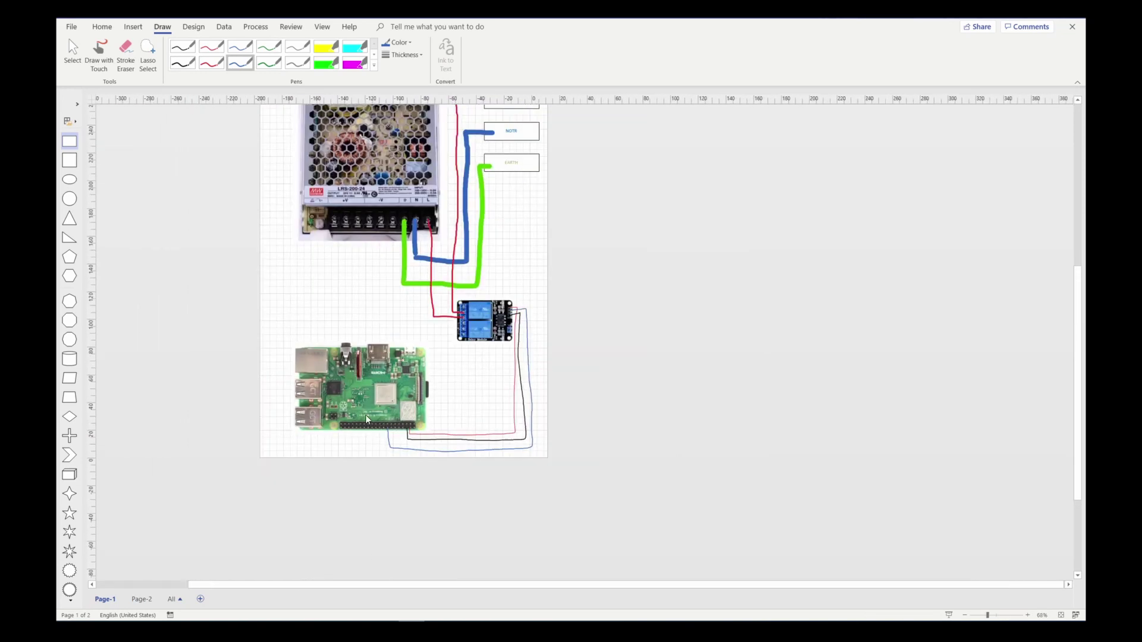
pyautogui.keyDown('ctrl'); pyautogui.scroll(-2, 219, 362); pyautogui.keyUp('ctrl')
pyautogui.keyDown('ctrl'); pyautogui.scroll(2, 220, 362); pyautogui.keyUp('ctrl')
pyautogui.keyDown('ctrl'); pyautogui.scroll(-3, 220, 362); pyautogui.keyUp('ctrl')
pyautogui.keyDown('ctrl'); pyautogui.scroll(4, 220, 360); pyautogui.keyUp('ctrl')
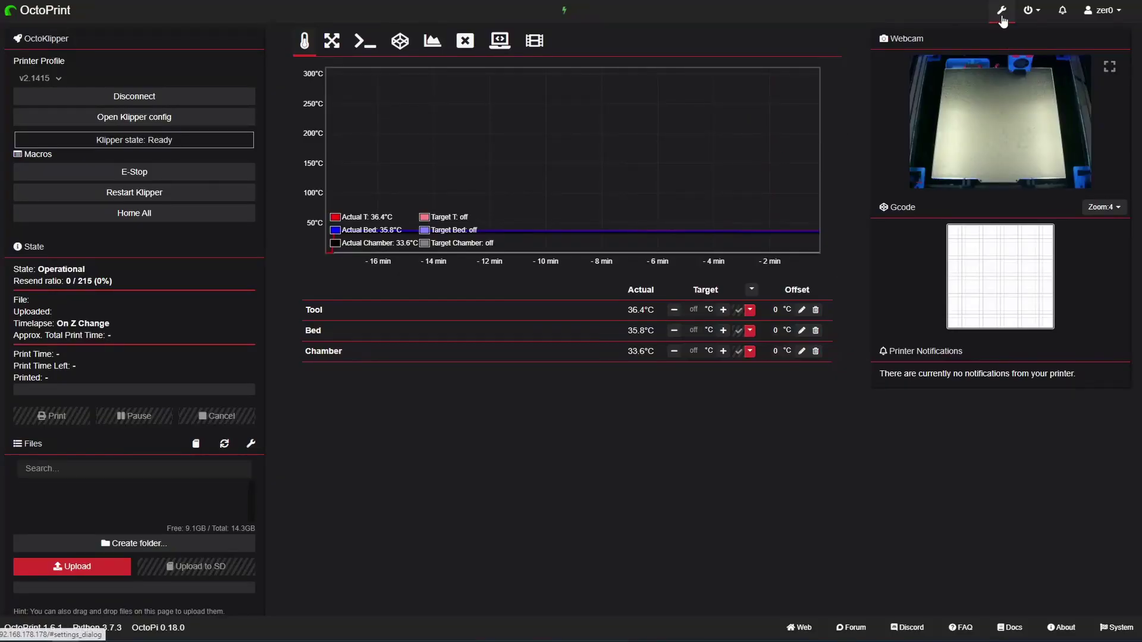
# Open OctoPrint Settings to the PSU Control plugin page.
pyautogui.click(1002, 11)
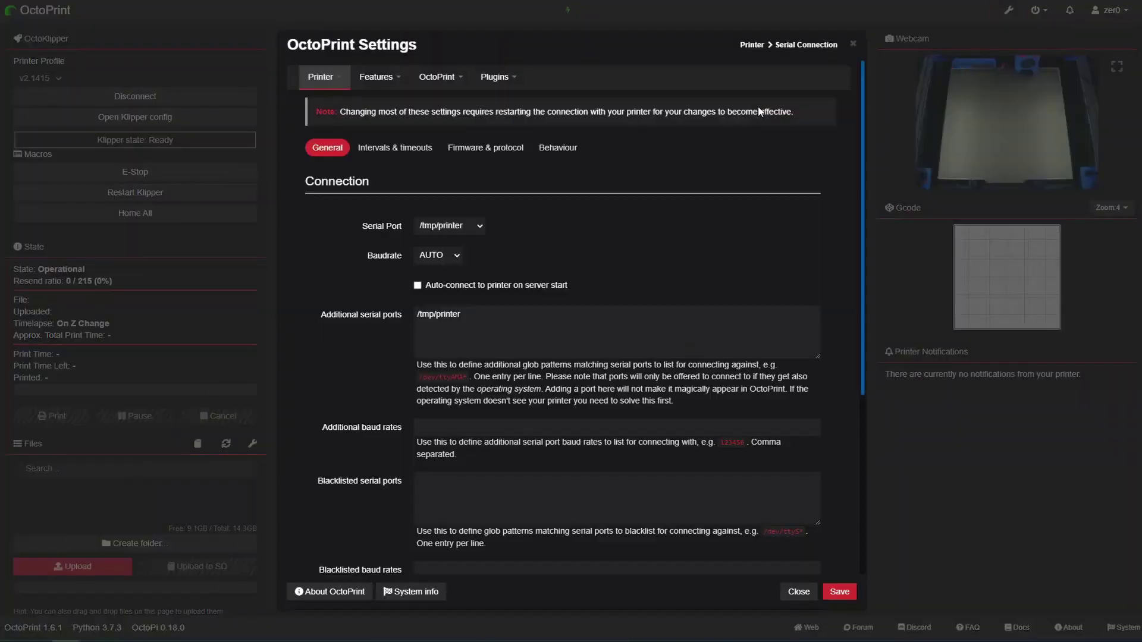
pyautogui.click(507, 84)
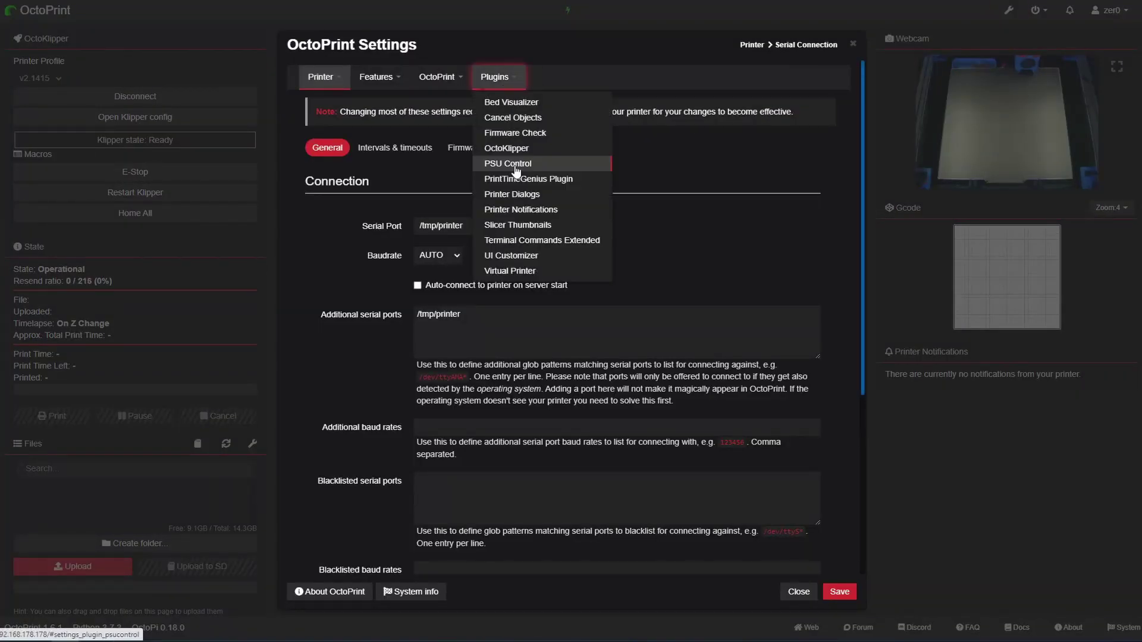
pyautogui.click(516, 166)
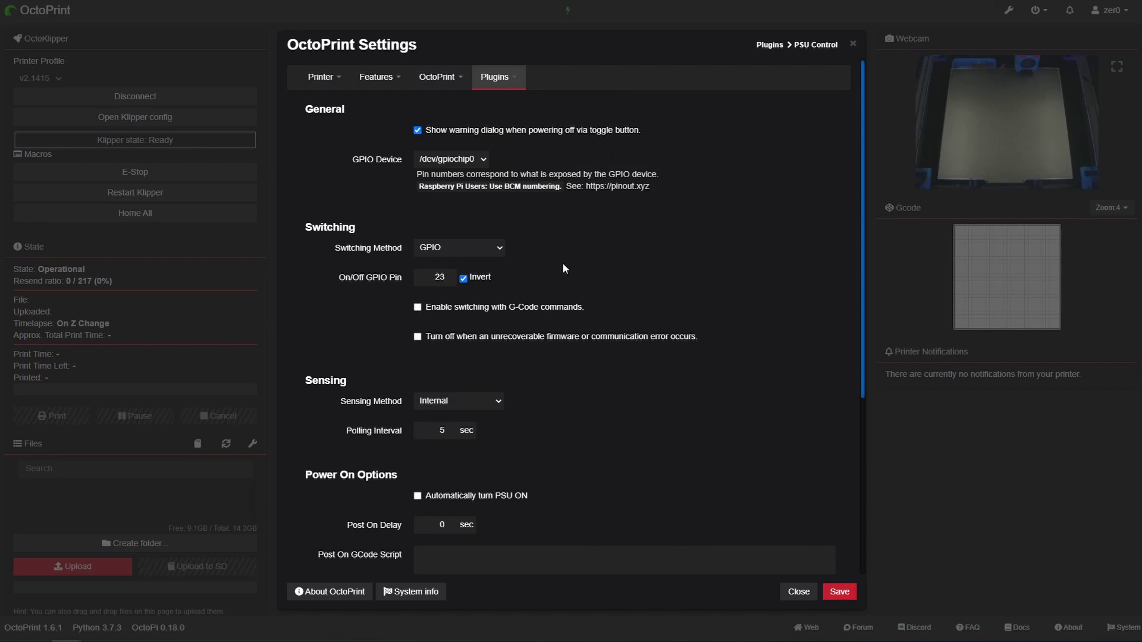
# Inspect the On/Off GPIO Pin value 23 with Invert ticked.
pyautogui.scroll(-1, 545, 215)
pyautogui.click(418, 218)
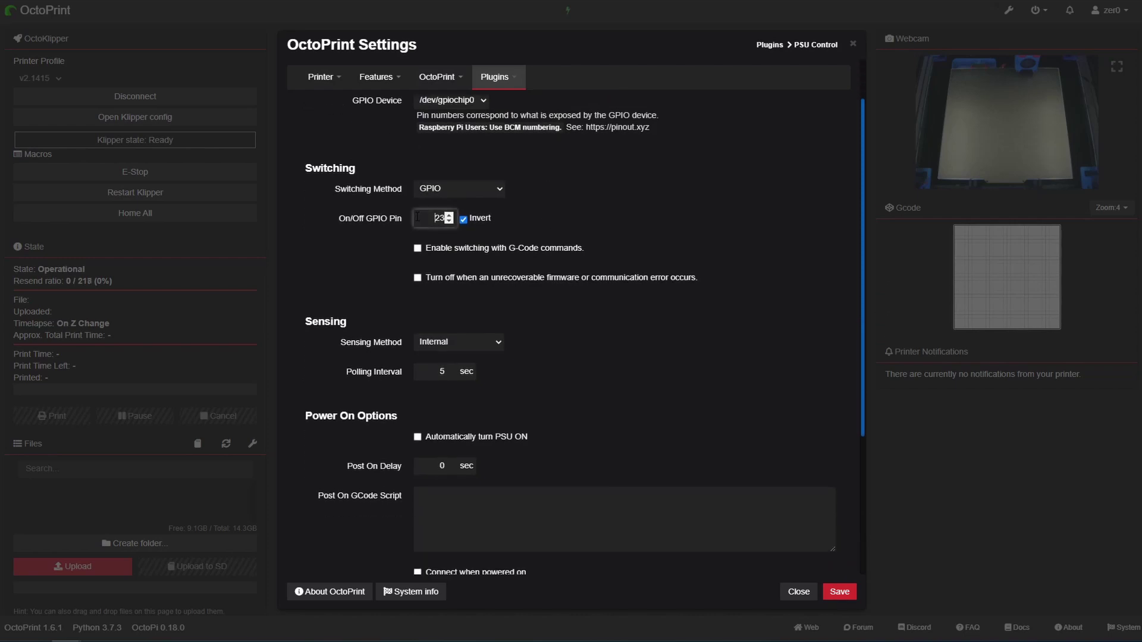
pyautogui.moveTo(428, 217); pyautogui.dragTo(450, 218)
pyautogui.click(432, 218)
pyautogui.moveTo(438, 219); pyautogui.dragTo(446, 219)
pyautogui.click(427, 218)
pyautogui.scroll(1, 494, 307)
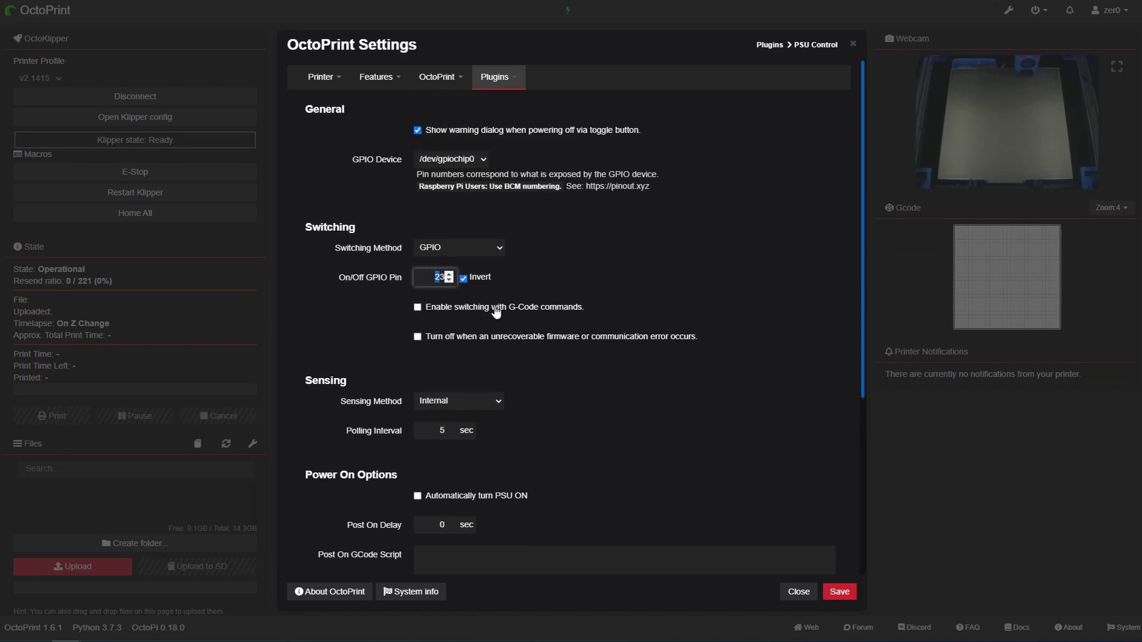
# Review the Post On and Pre Off GCode script boxes, then close Settings with Escape.
pyautogui.scroll(-4, 488, 359)
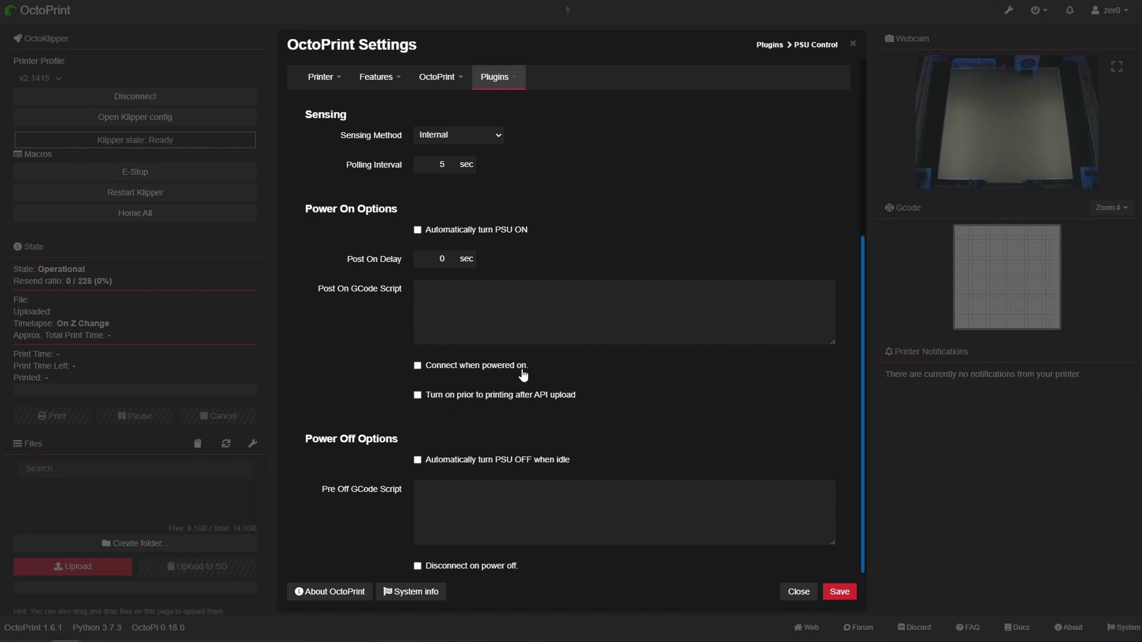
pyautogui.click(454, 495)
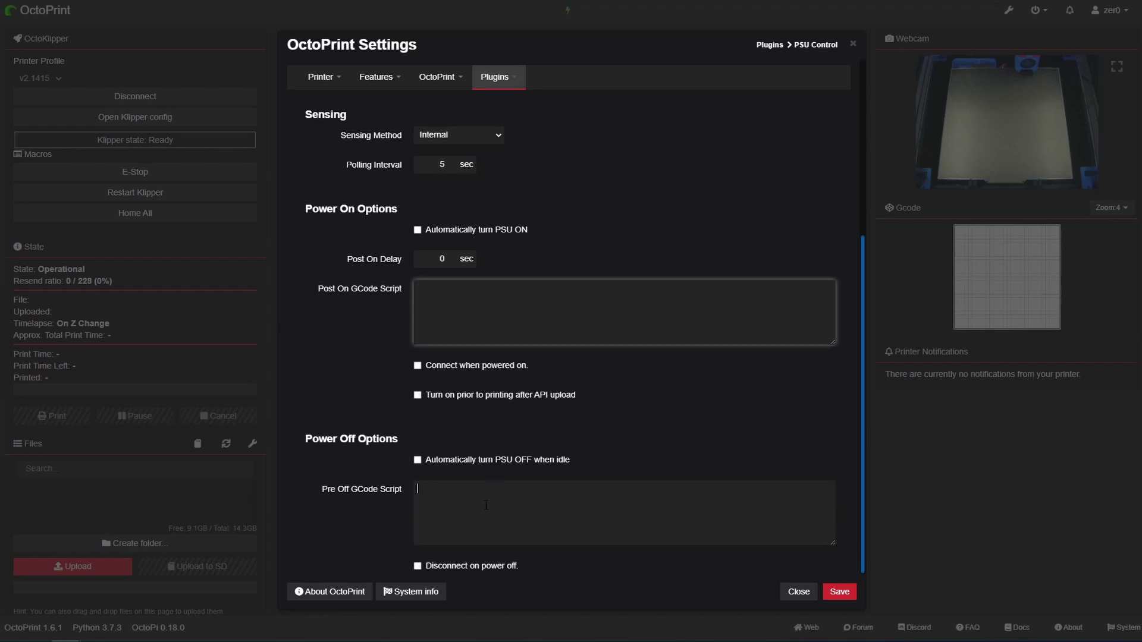
pyautogui.click(441, 493)
pyautogui.click(451, 308)
pyautogui.click(514, 492)
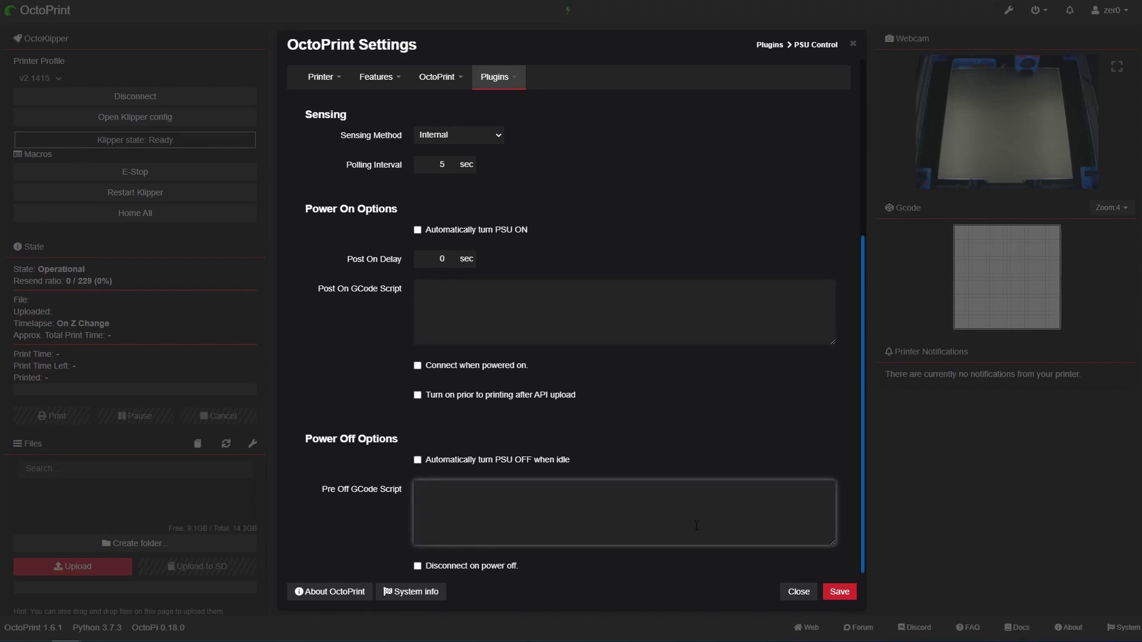
pyautogui.press('Escape')
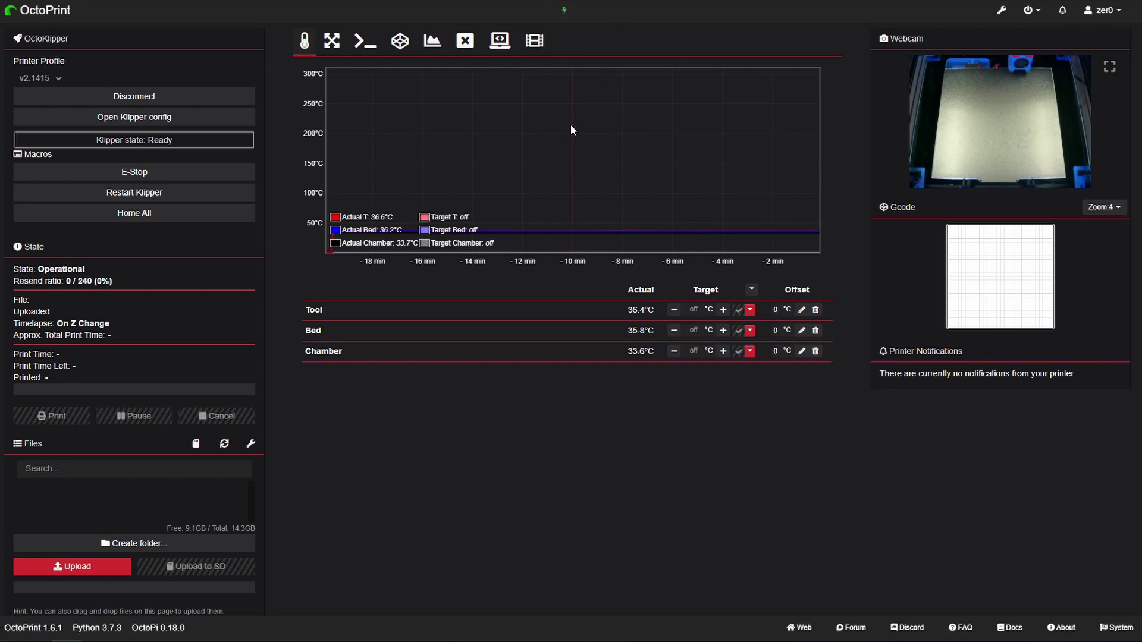
# Switch the printer PSU off from the OctoPrint navbar toggle, confirming on the second attempt.
pyautogui.click(565, 11)
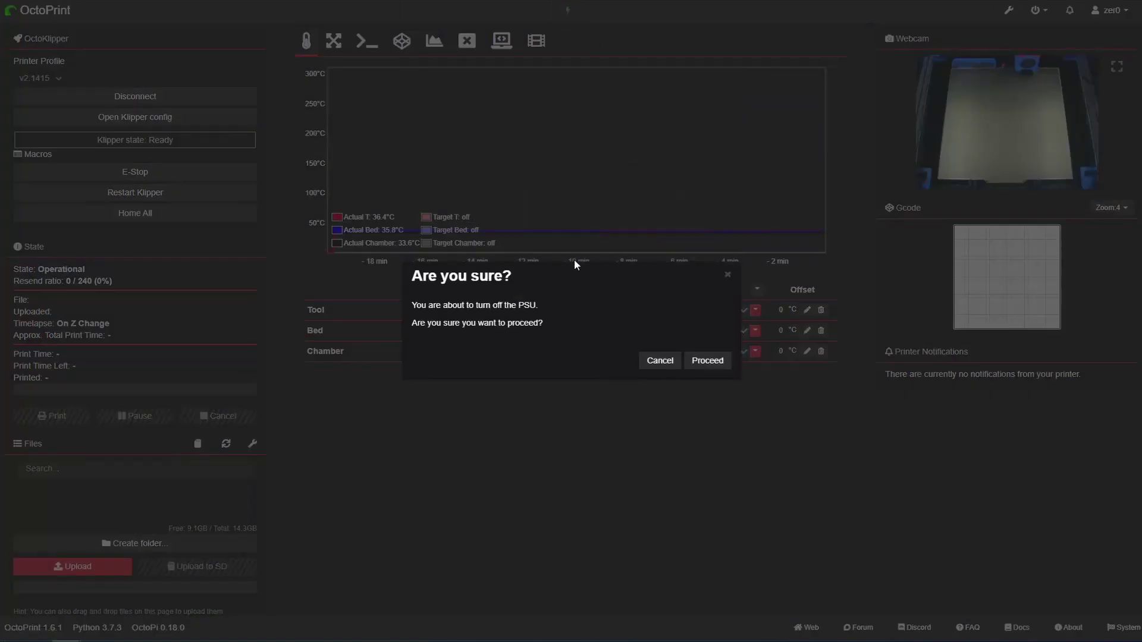
pyautogui.click(728, 281)
pyautogui.click(567, 11)
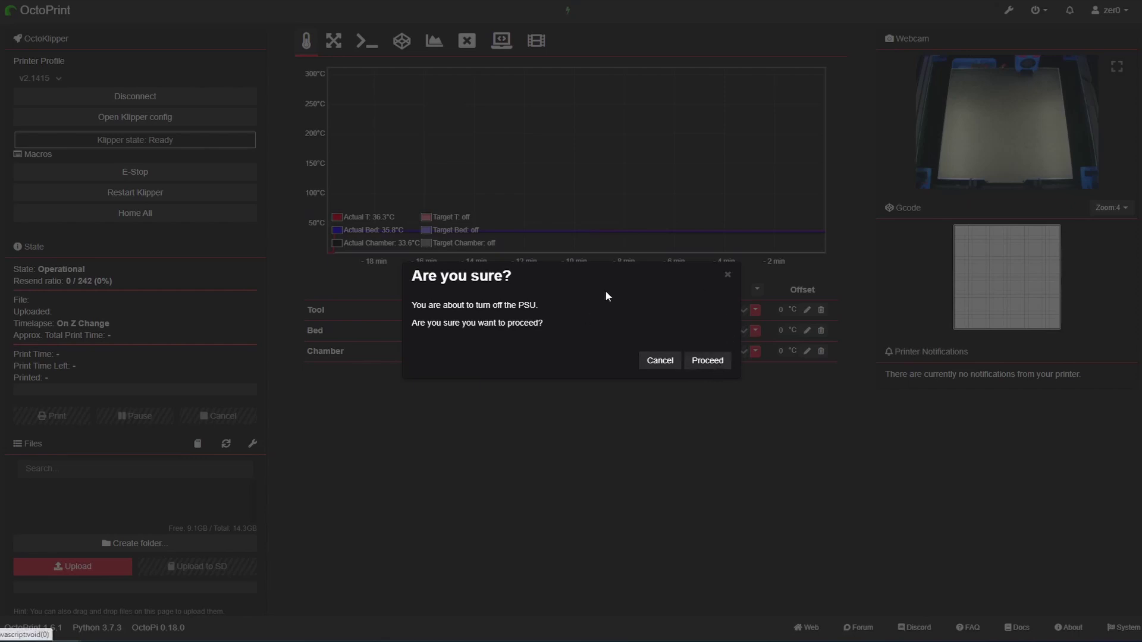
pyautogui.click(727, 277)
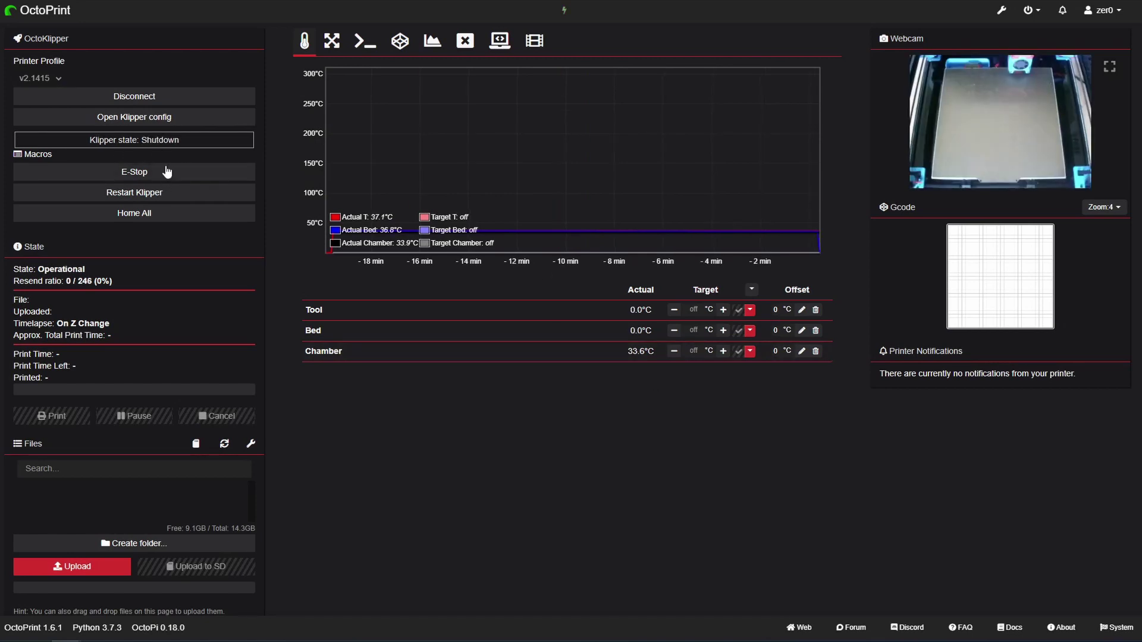
# Restart Klipper, switch the printer PSU back on, then restart Klipper again.
pyautogui.click(179, 190)
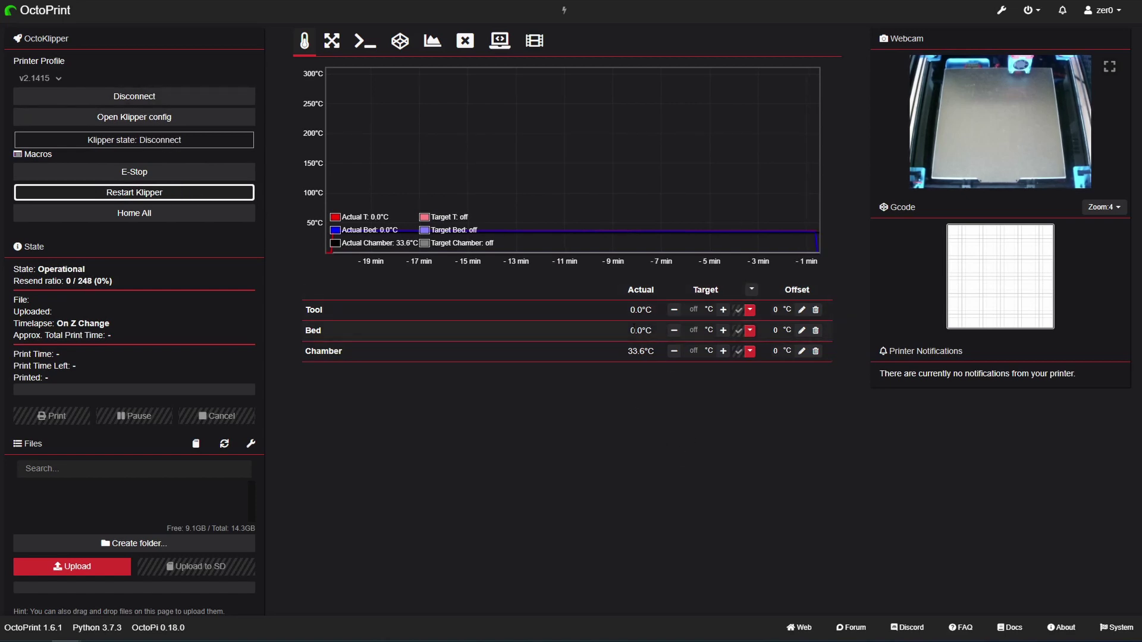
pyautogui.click(563, 9)
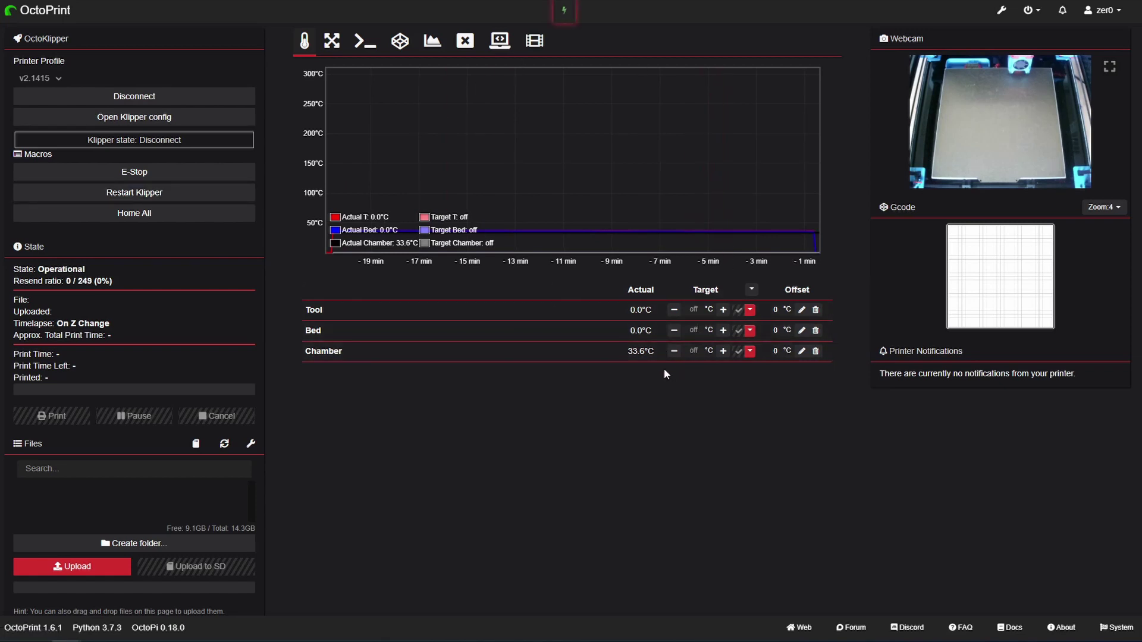
pyautogui.click(156, 192)
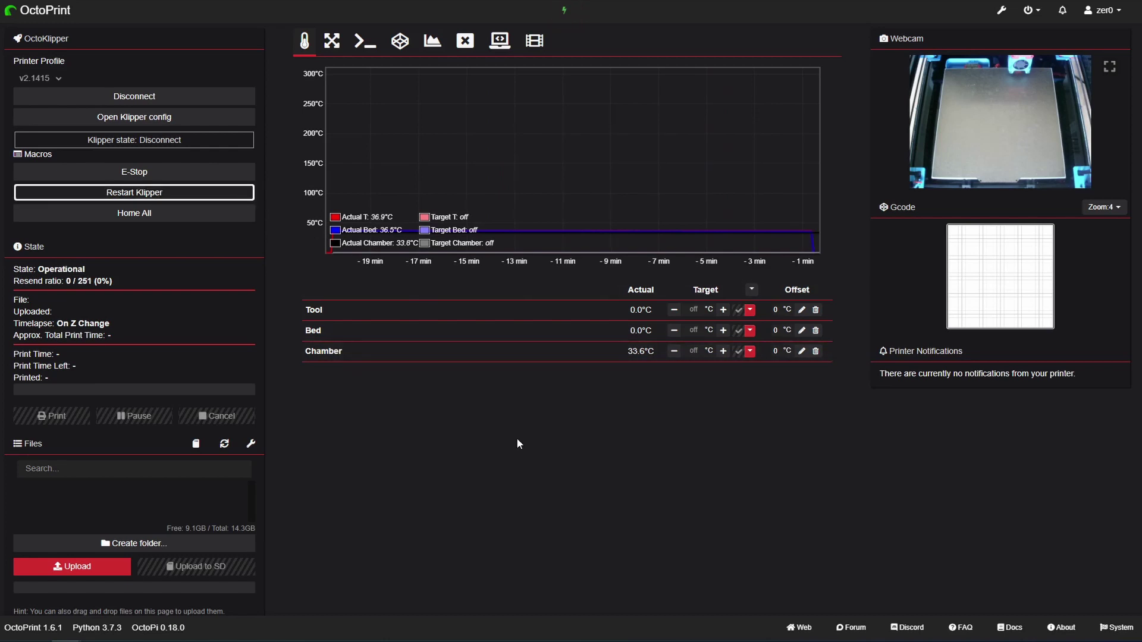